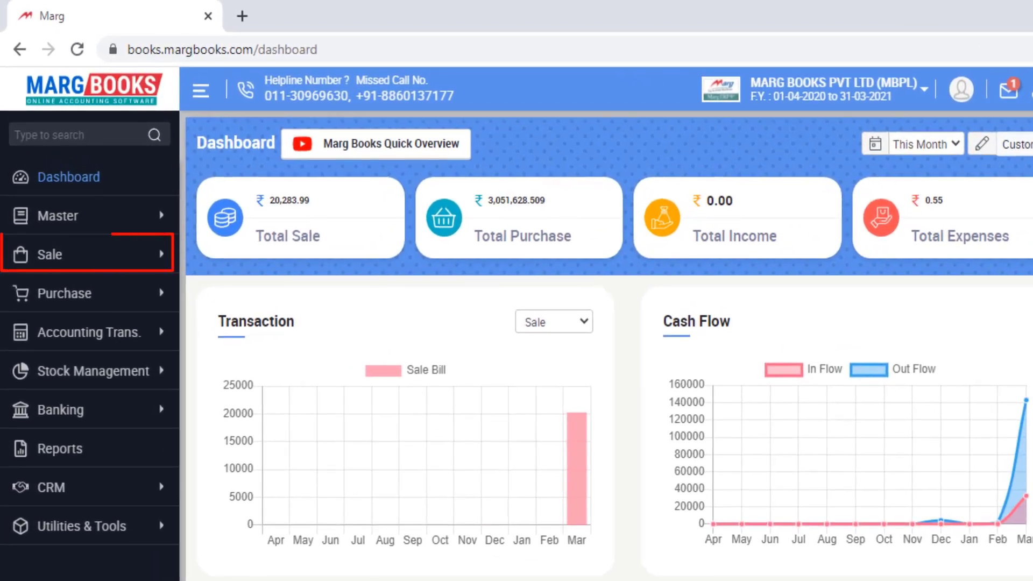
# - Start a new sale bill with Cash Account and Main Store, then open the Patient List
pyautogui.click(42, 215)
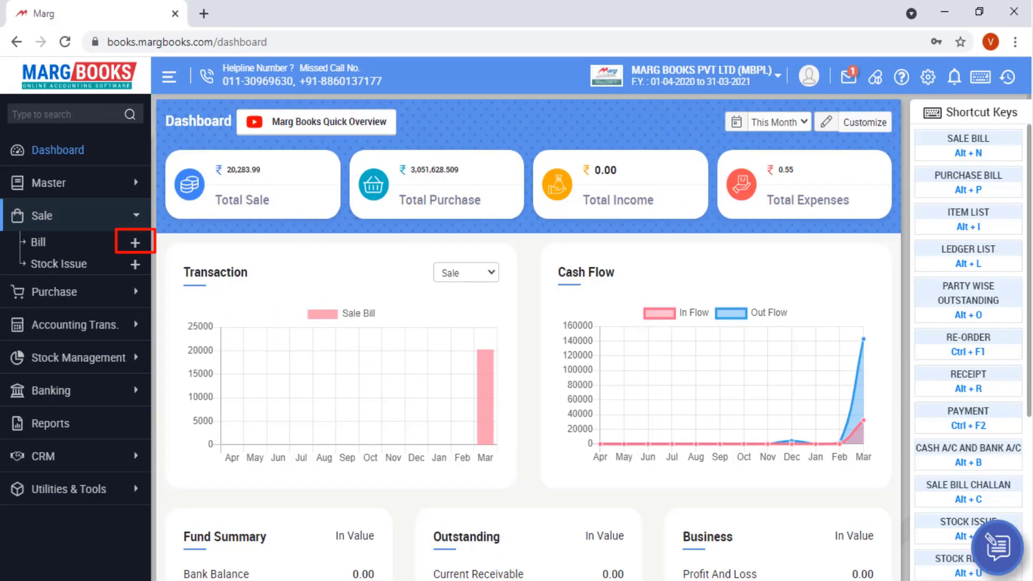
pyautogui.hotkey('alt', 'n')
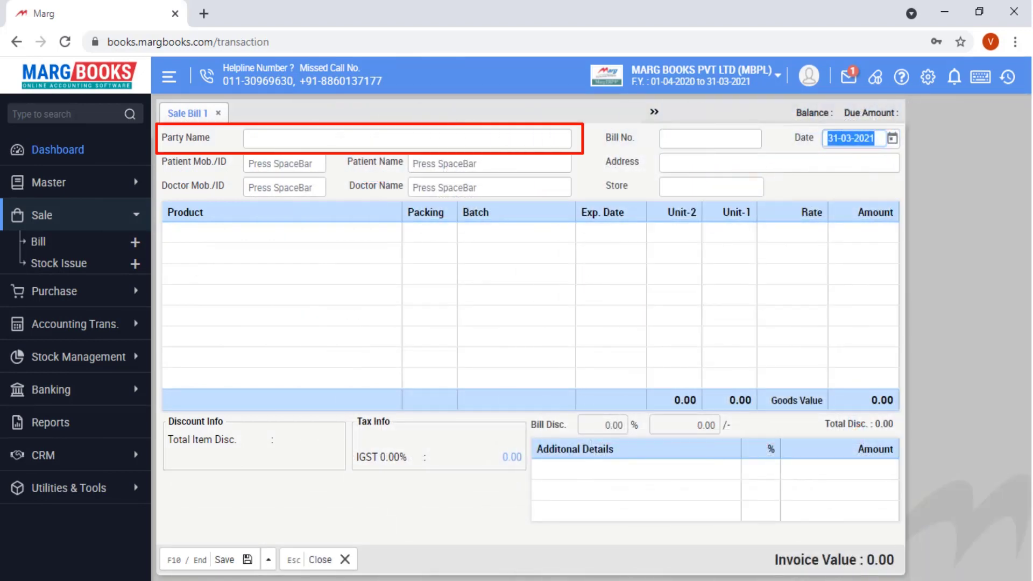
pyautogui.press('Return')
pyautogui.press('Return')
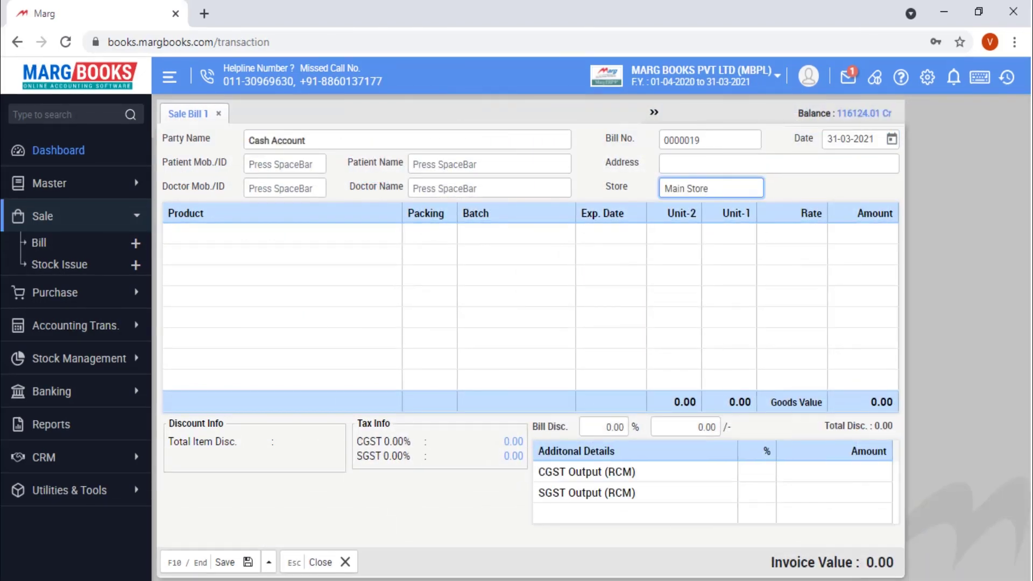
pyautogui.press('Return')
pyautogui.press('space')
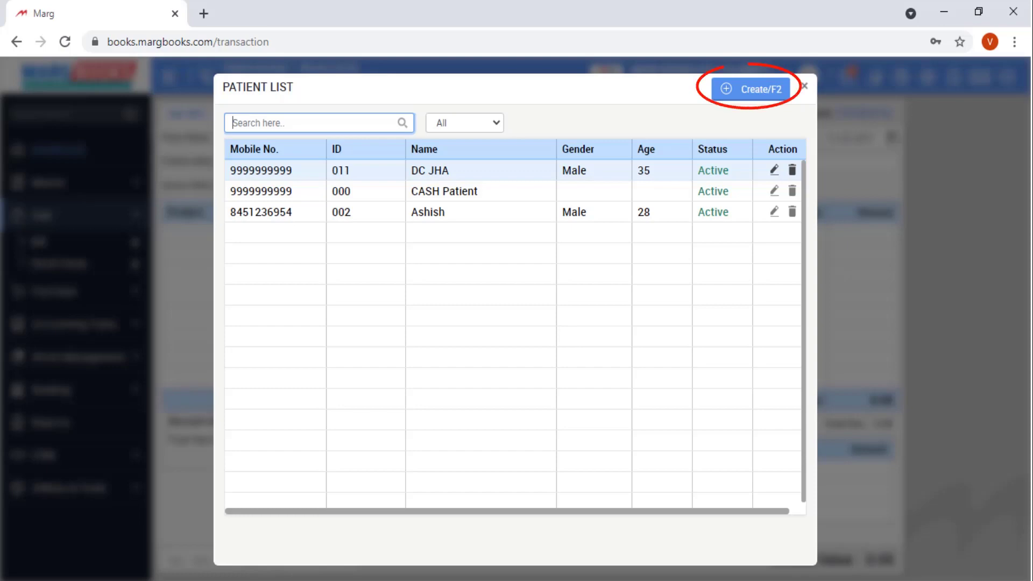
# - Create the new patient, enter doctor ID 112, and open the product list for line one
pyautogui.press('F2')
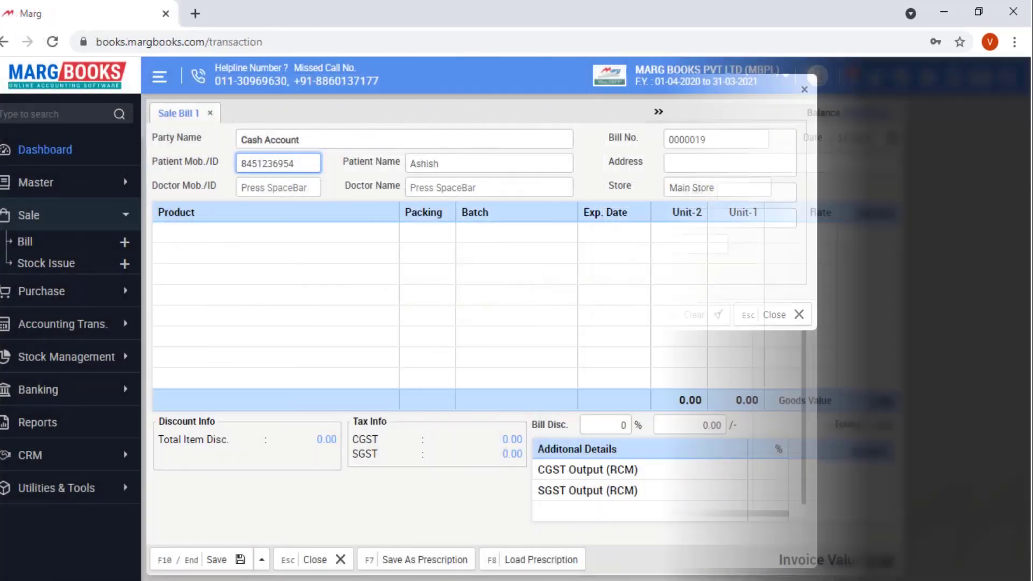
pyautogui.click(278, 188)
pyautogui.write('112')
pyautogui.click(168, 233)
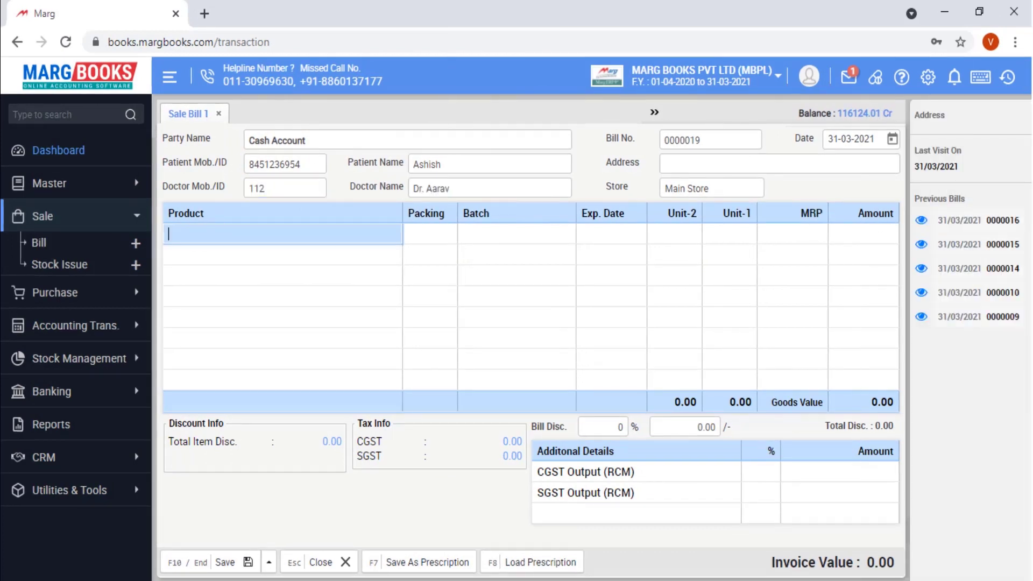
pyautogui.press('Return')
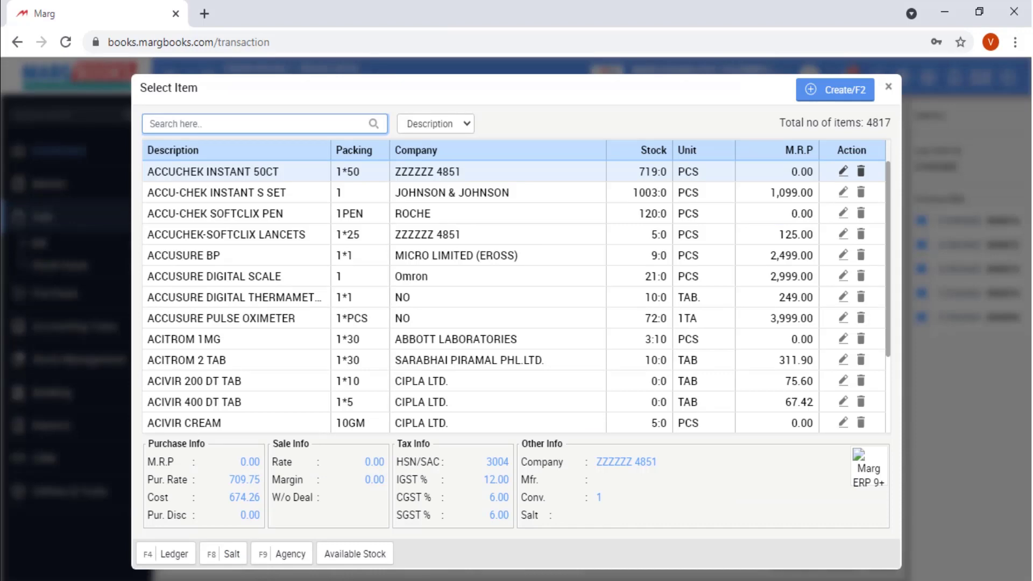
# - Add 1 PCS of ACCUSURE BP from batch 258147 at MRP 2,499.00
pyautogui.click(238, 256)
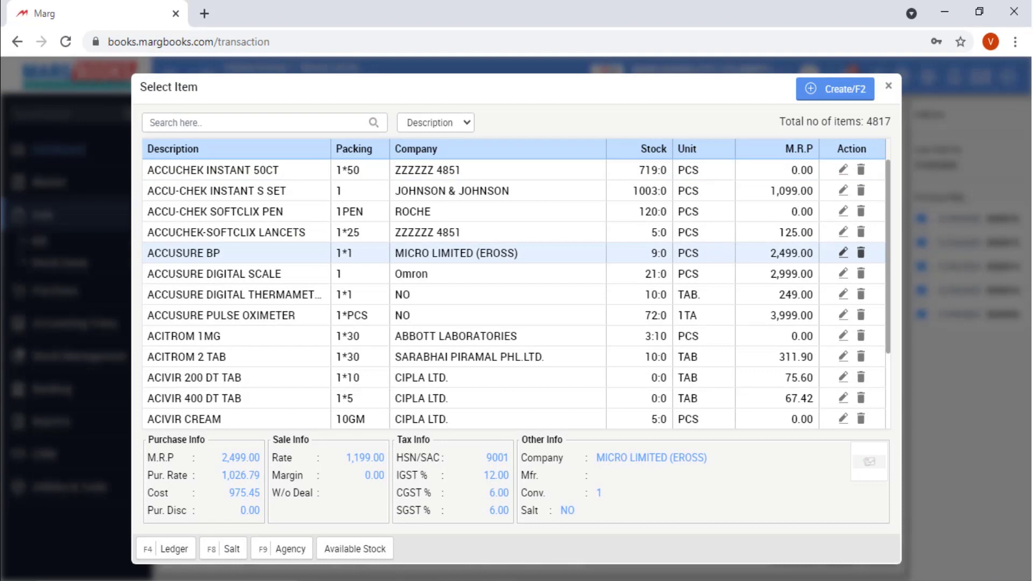
pyautogui.press('Return')
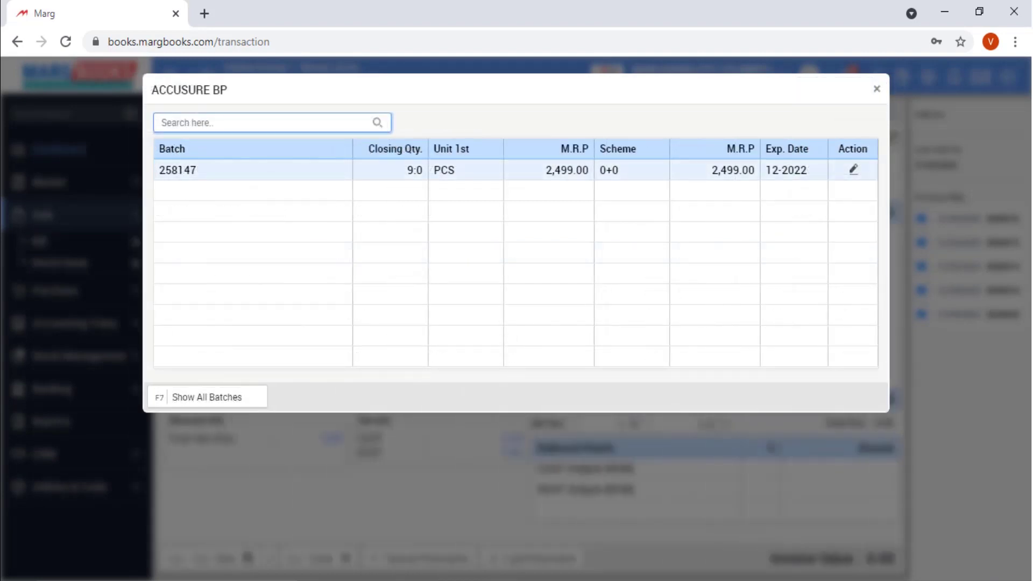
pyautogui.press('Return')
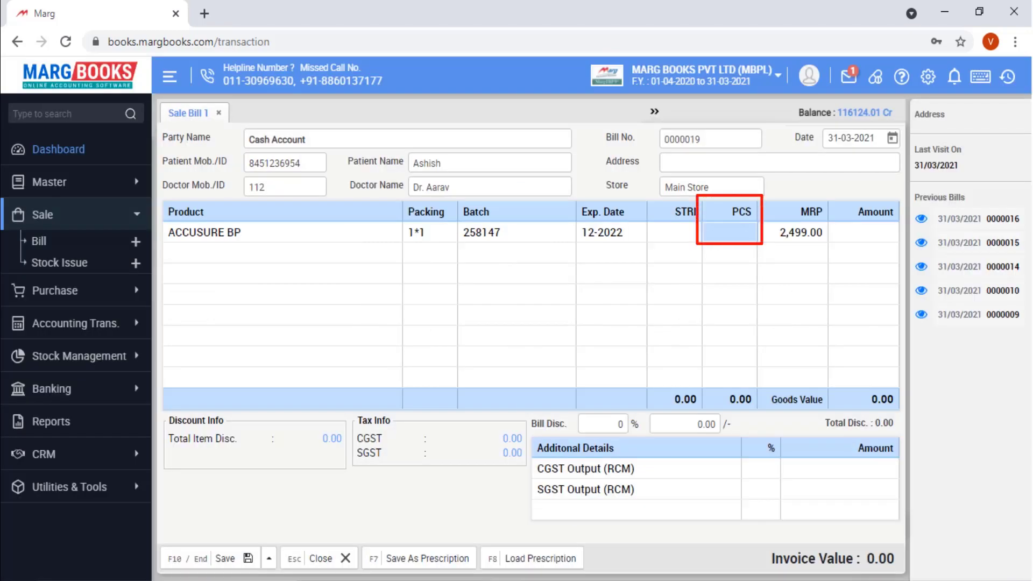
pyautogui.write('1')
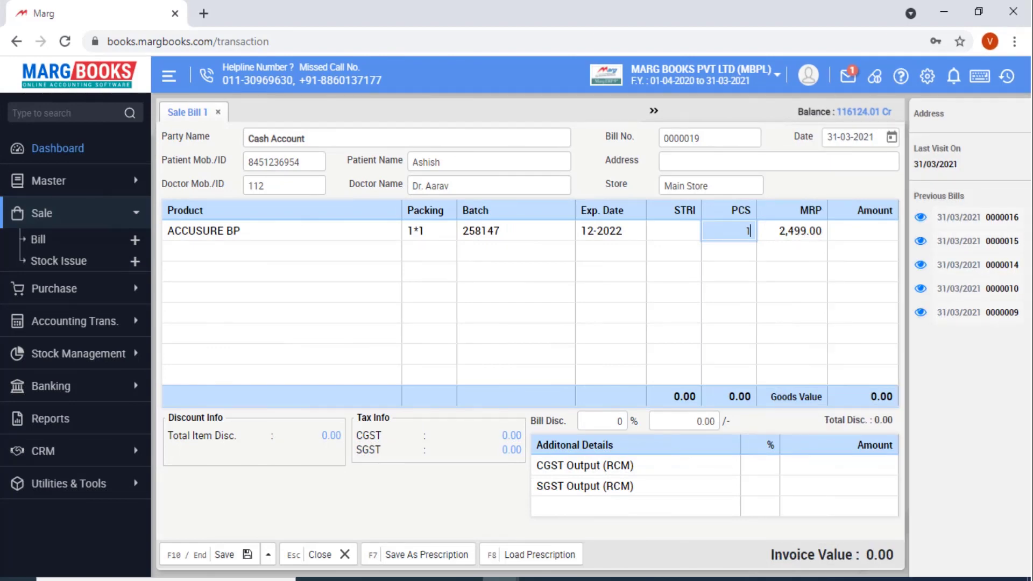
pyautogui.press('Return')
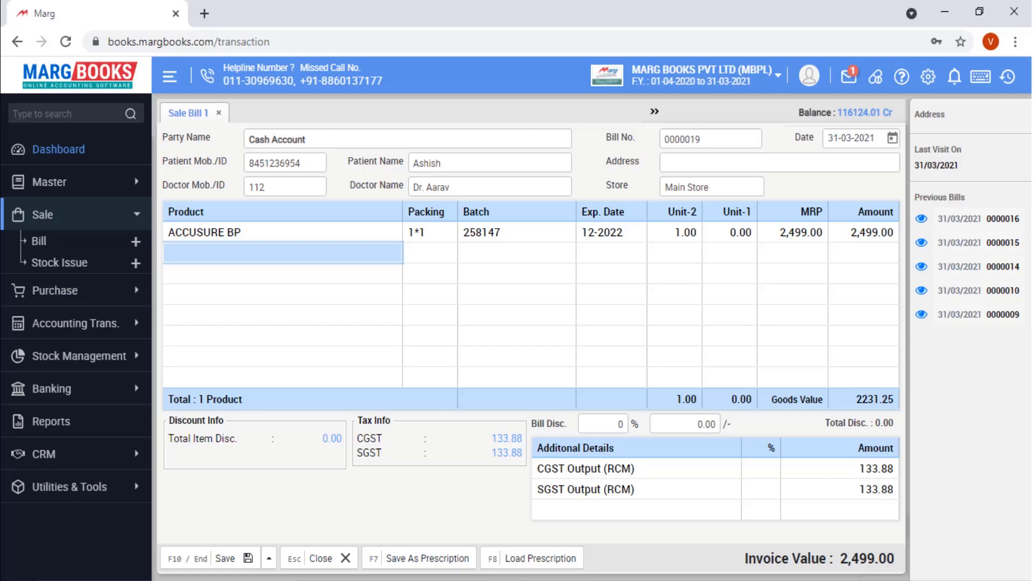
# - Add 1 ACCU-CHEK INSTANT S SET at MRP 1,099, accepting the narcotic warning
pyautogui.press('Return')
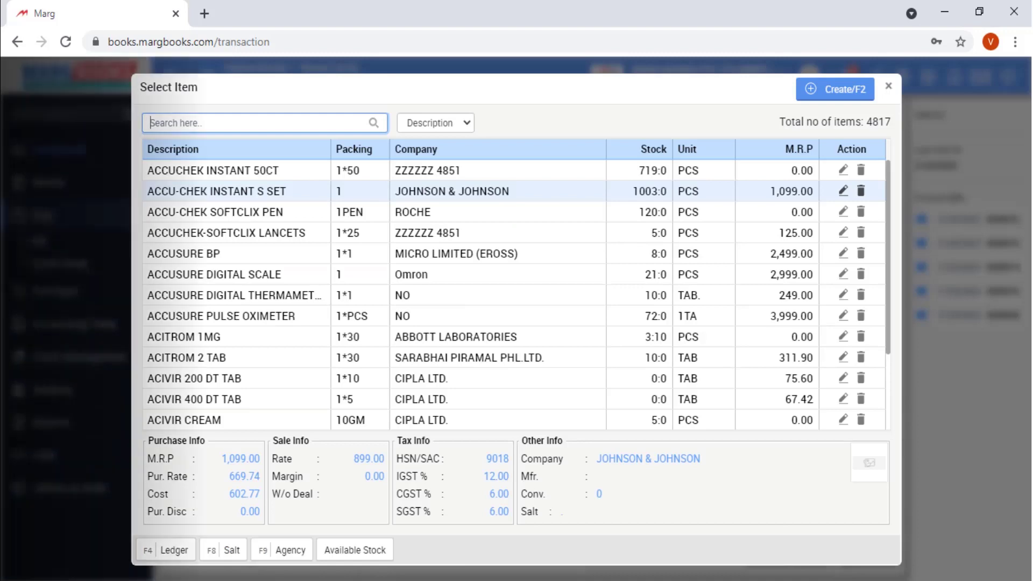
pyautogui.press('Return')
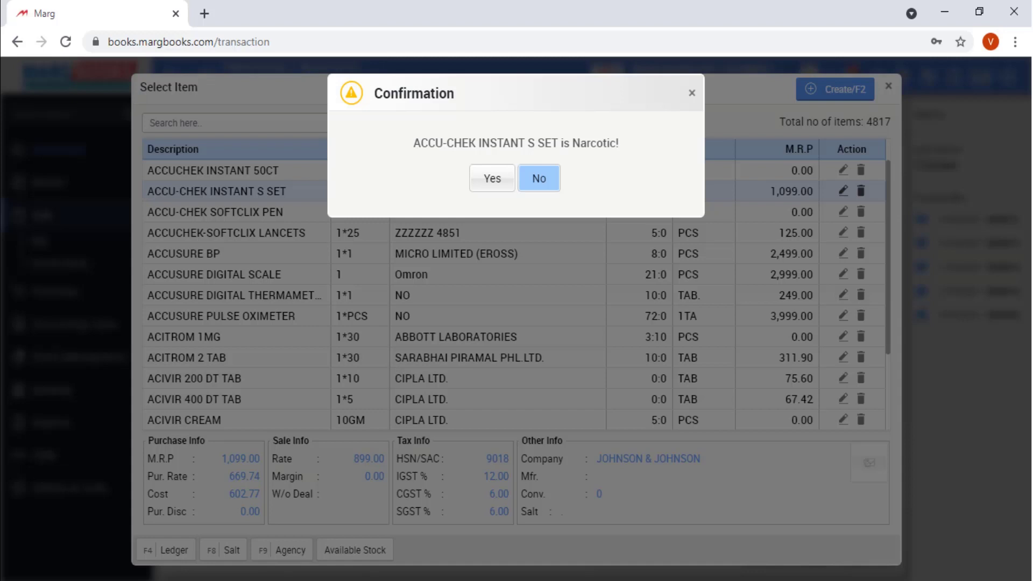
pyautogui.press('Left')
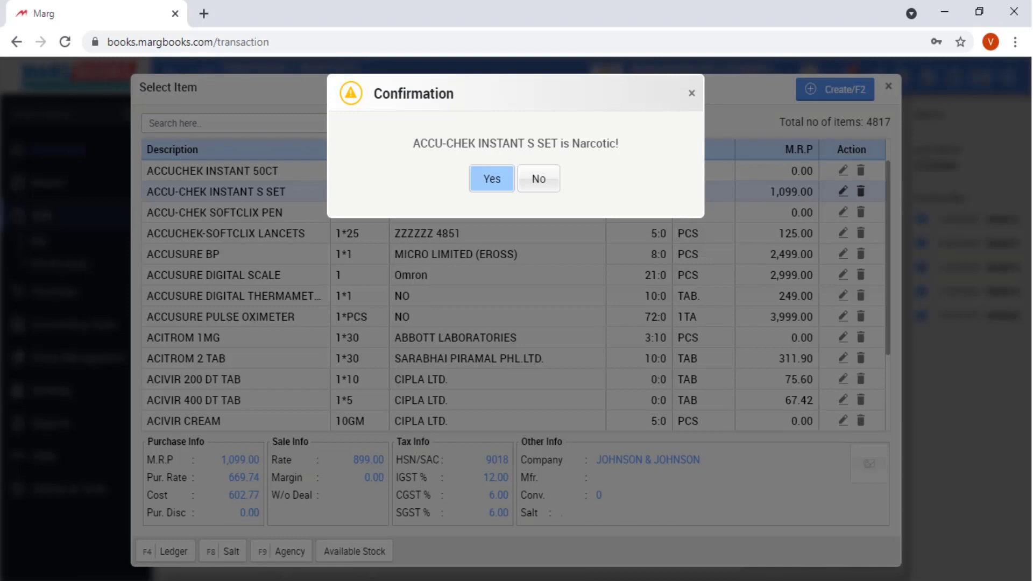
pyautogui.press('Return')
pyautogui.press('Return')
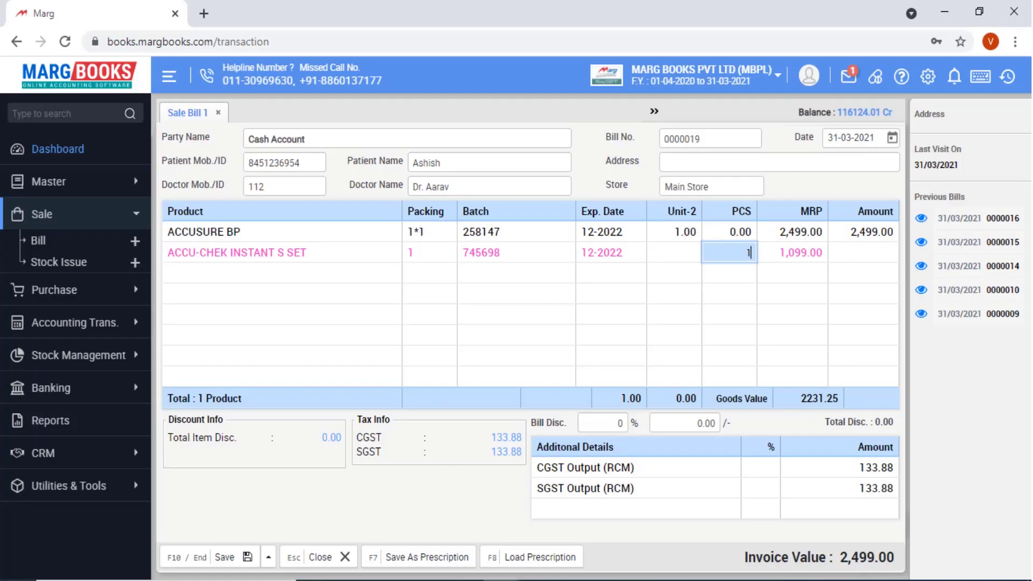
pyautogui.write('1')
pyautogui.press('Return')
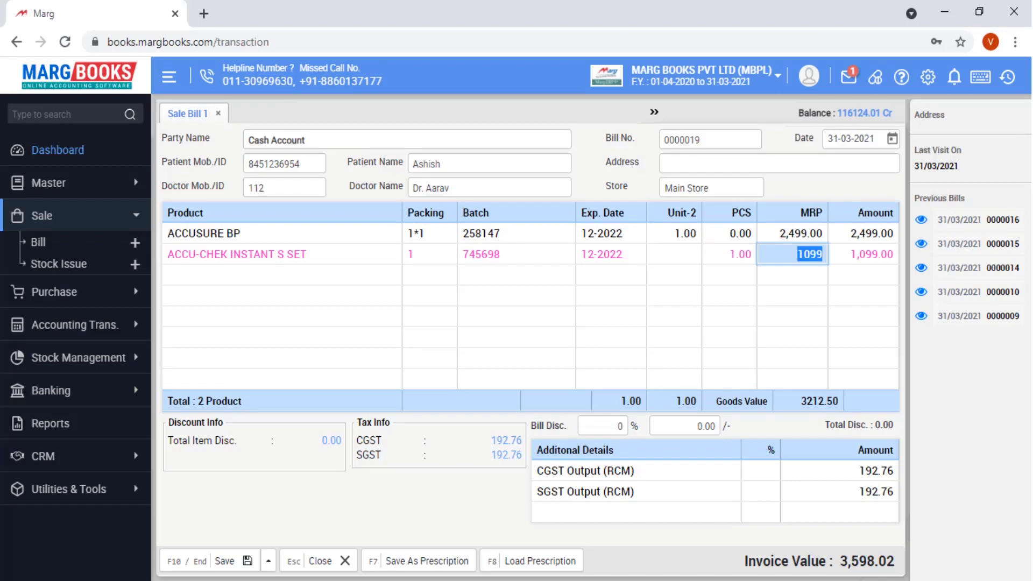
pyautogui.press('Return')
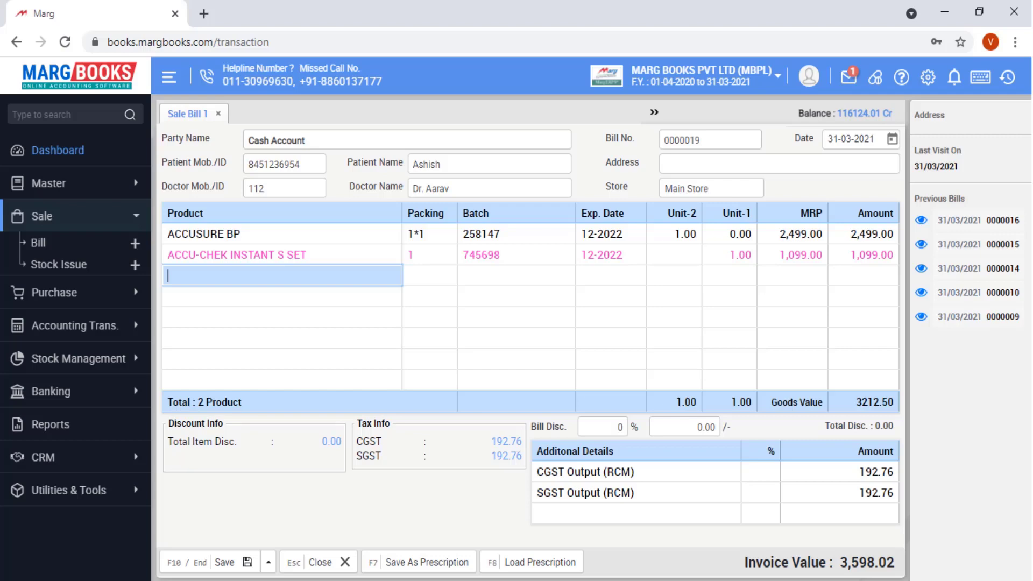
# - Swap the second line to ACCUSURE PULSE OXIMETER, batch 100024 at 3,999.00
pyautogui.press('Up')
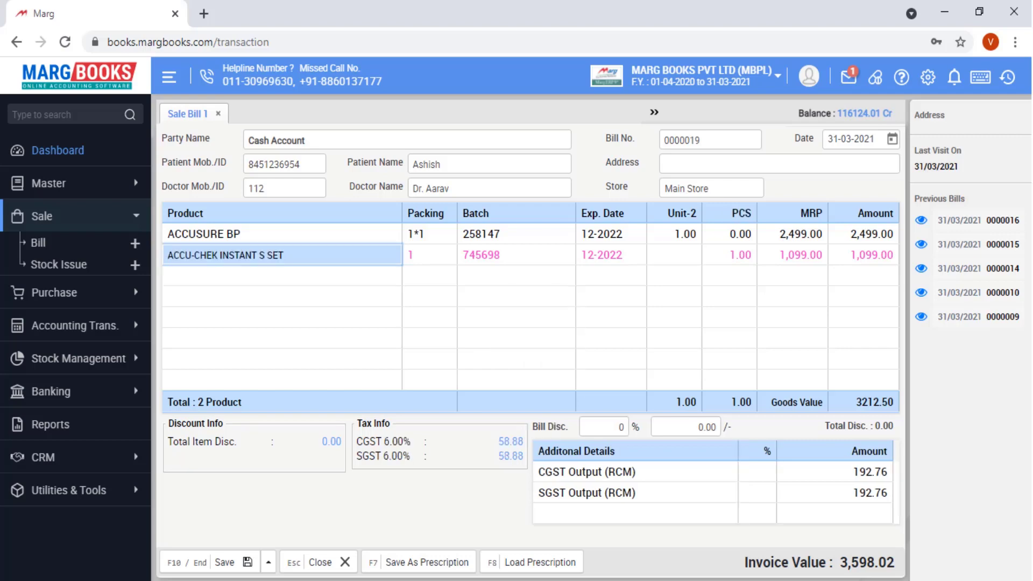
pyautogui.press('Return')
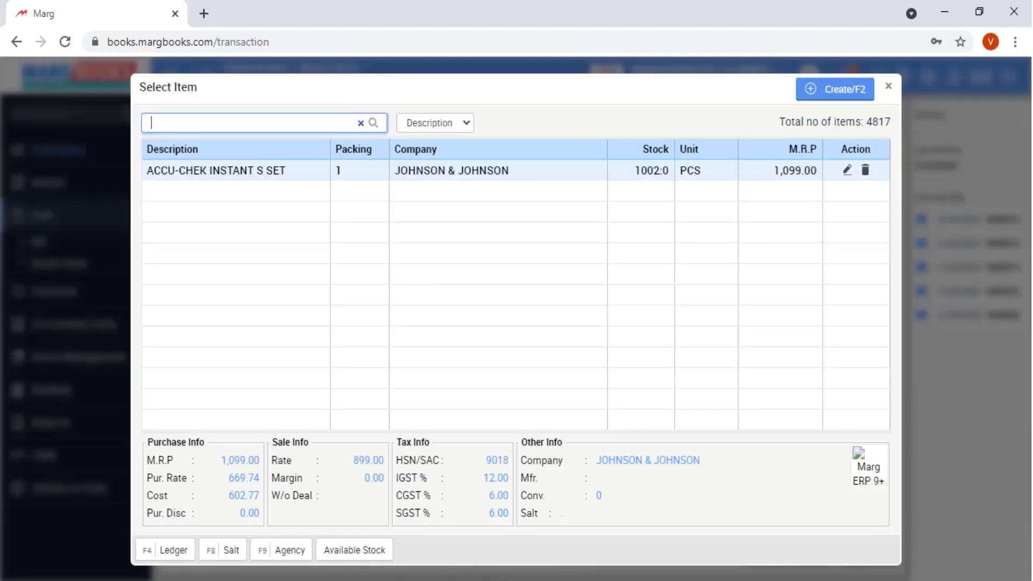
pyautogui.press('Return')
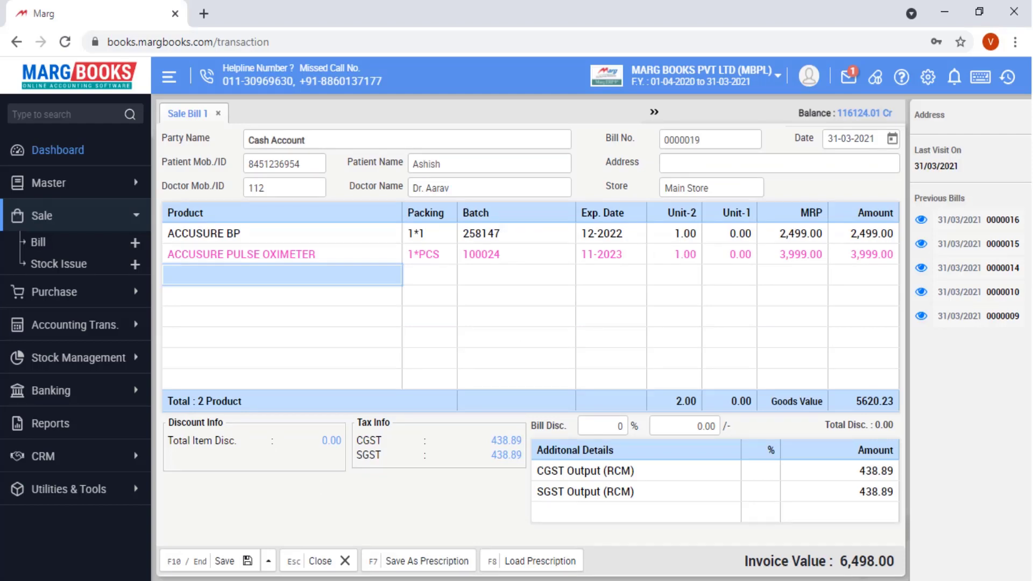
# - Delete the extra product line, confirming Yes, and save the bill as a prescription
pyautogui.press('Up')
pyautogui.press('Delete')
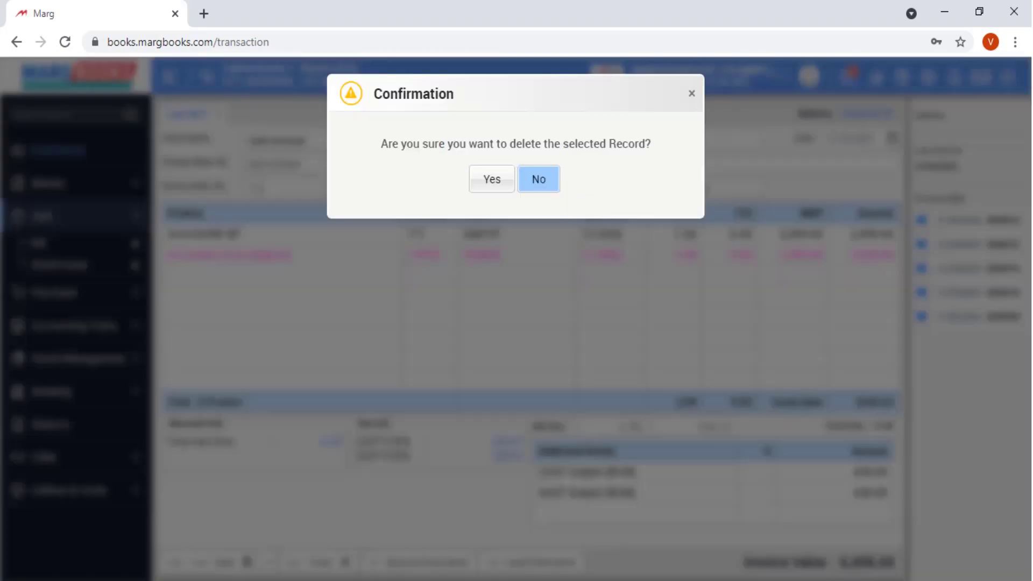
pyautogui.press('Left')
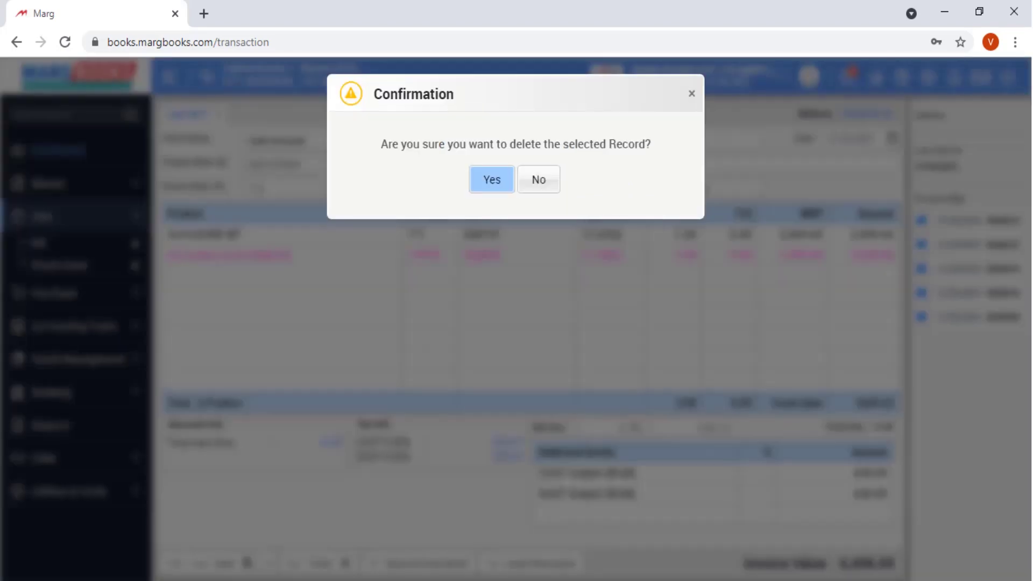
pyautogui.press('Return')
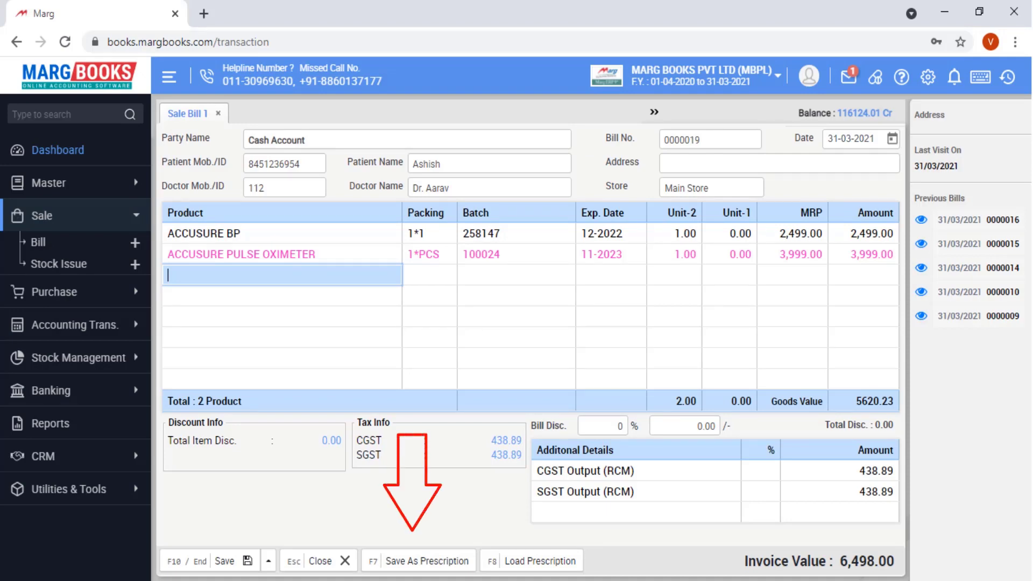
pyautogui.press('F7')
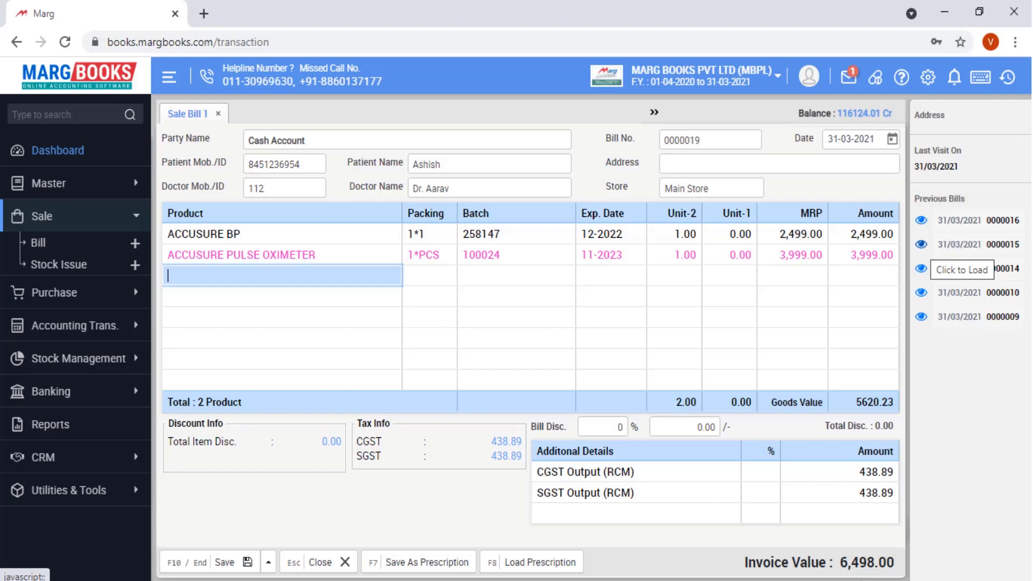
pyautogui.click(921, 267)
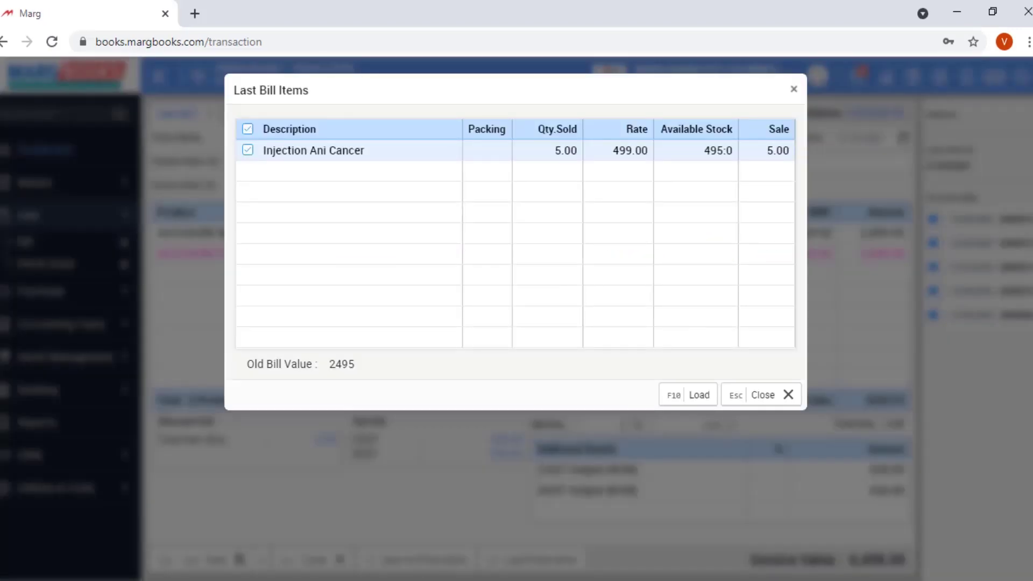
# - Load Injection Ani Cancer from bill 0000014 and apply a 5% bill discount
pyautogui.press('F10')
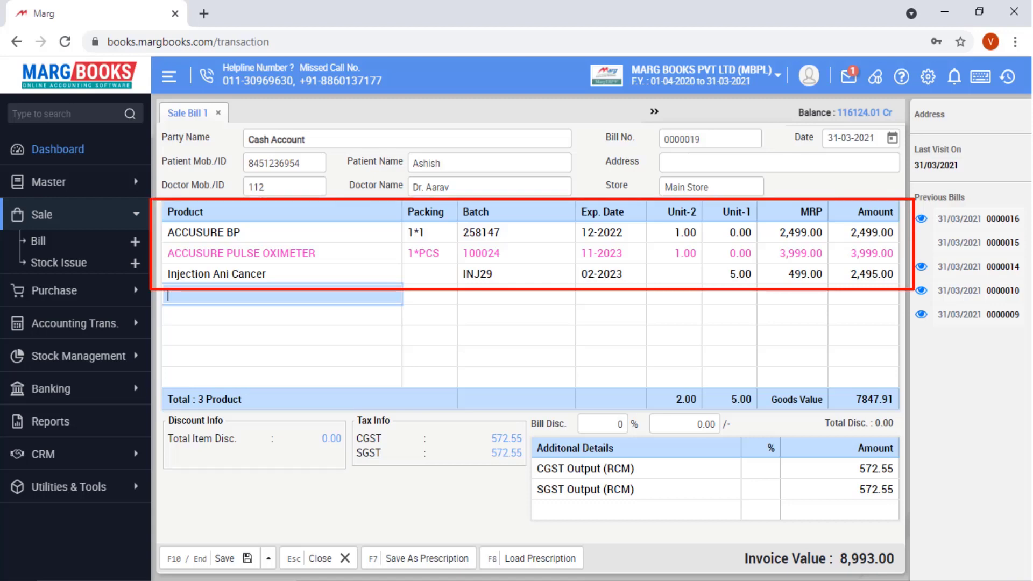
pyautogui.click(603, 424)
pyautogui.write('5')
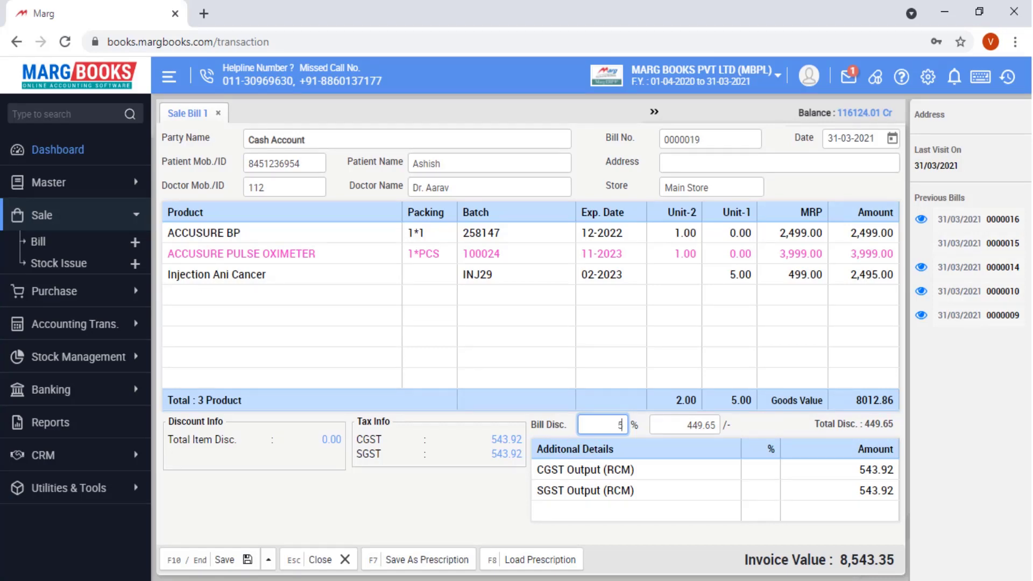
# - Save the bill, settling 8,543.00 to Cash Account
pyautogui.press('F10')
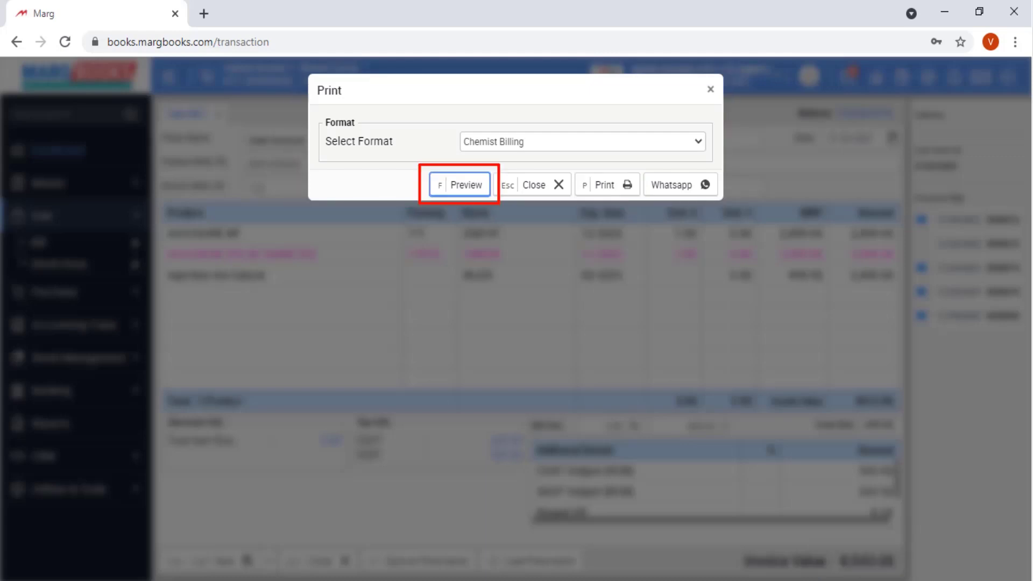
# - Preview bill 0000019 as a PDF, print it, then close the print options
pyautogui.press('Return')
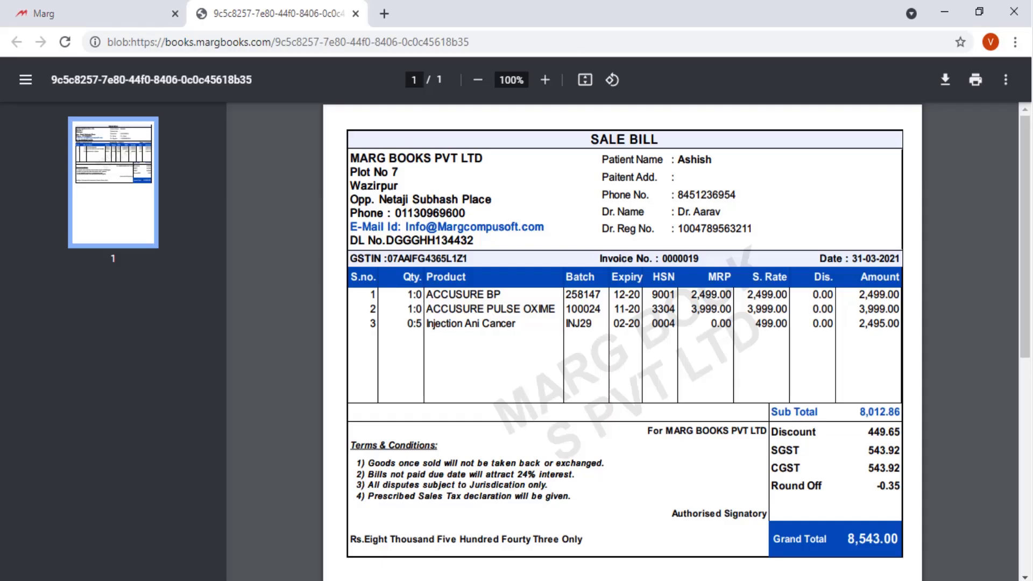
pyautogui.hotkey('ctrl', 'w')
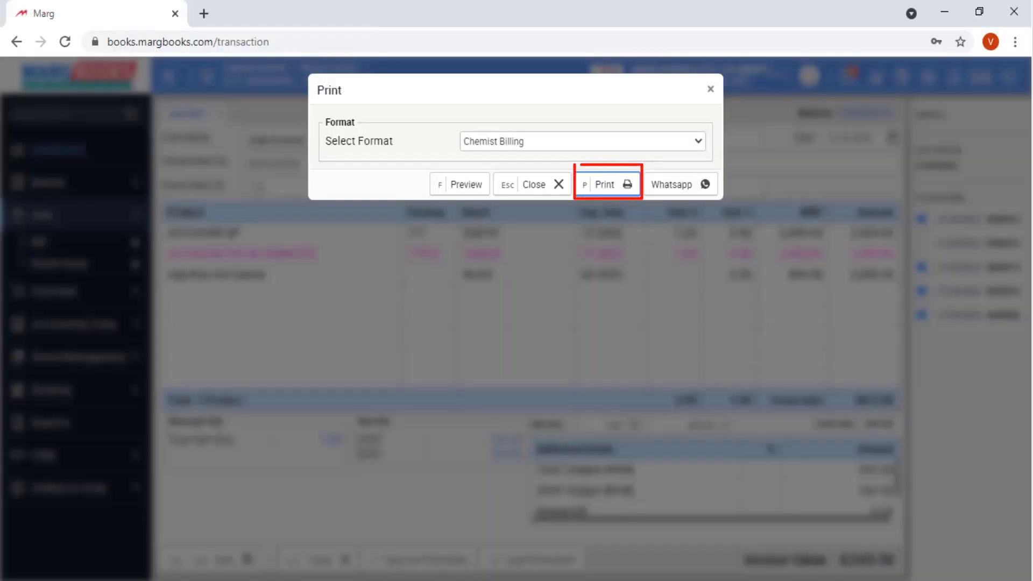
pyautogui.press('Return')
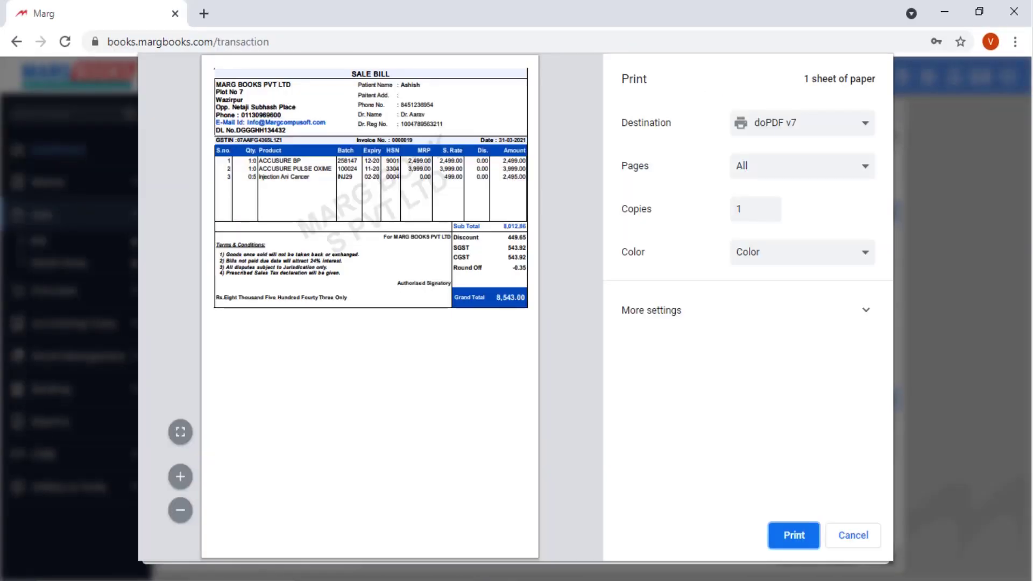
pyautogui.press('Escape')
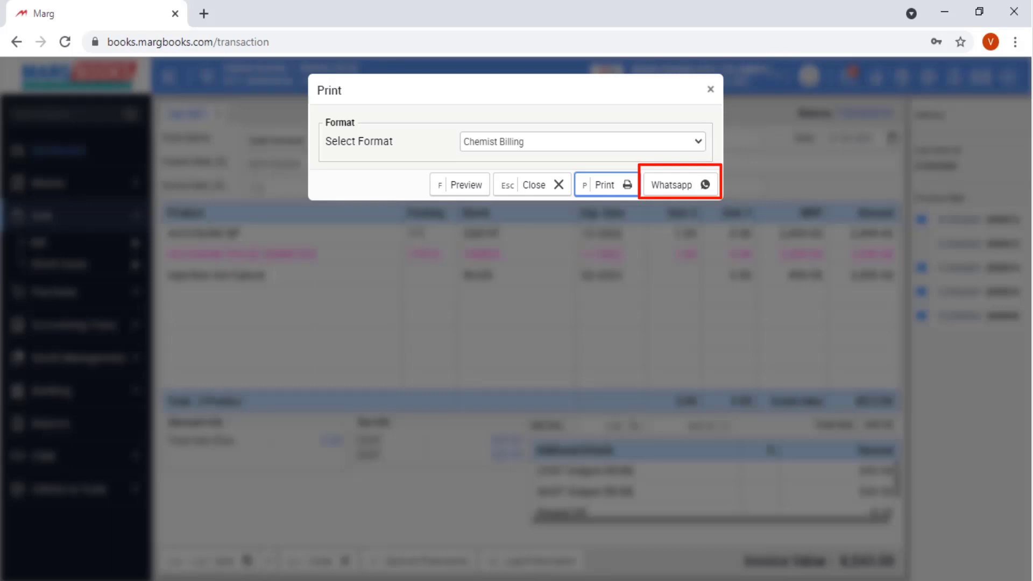
pyautogui.press('Escape')
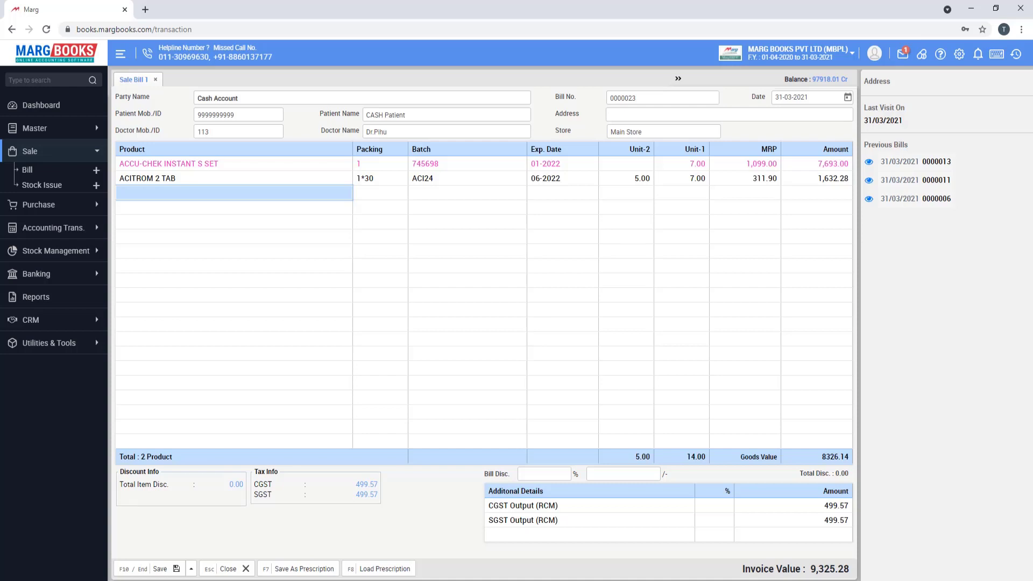
# - Open the prescription Conversion dialog for the 9,325.28 bill
pyautogui.hotkey('shift', '/')
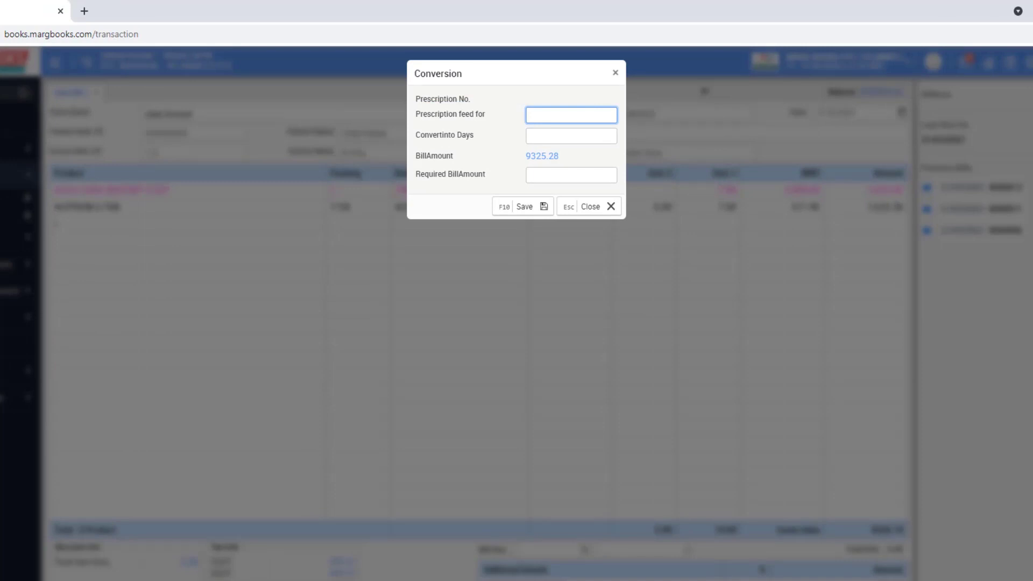
# - Convert the 7-day prescription to 4 days, reducing the invoice to 5,321.30
pyautogui.write('7')
pyautogui.press('Tab')
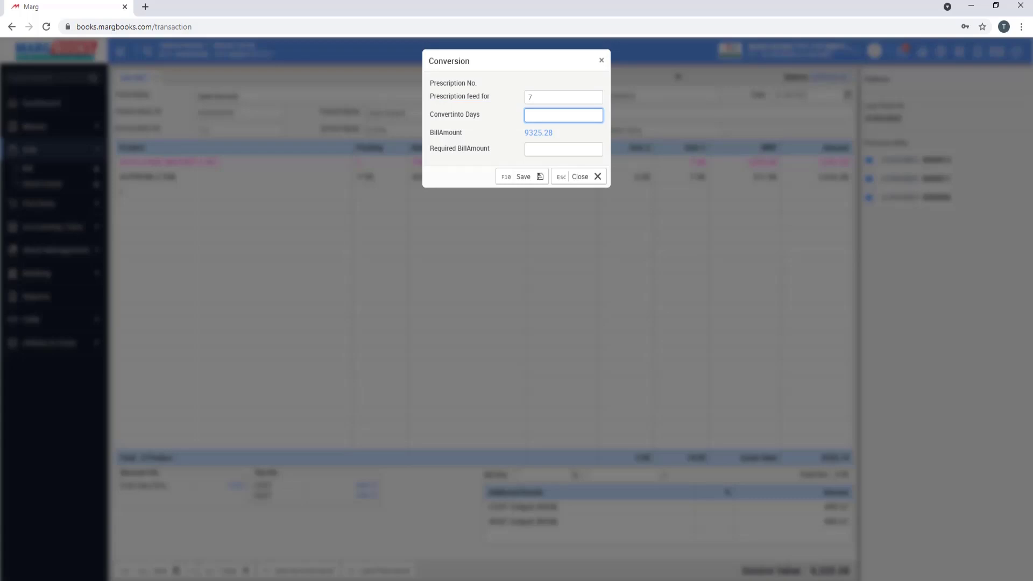
pyautogui.write('4')
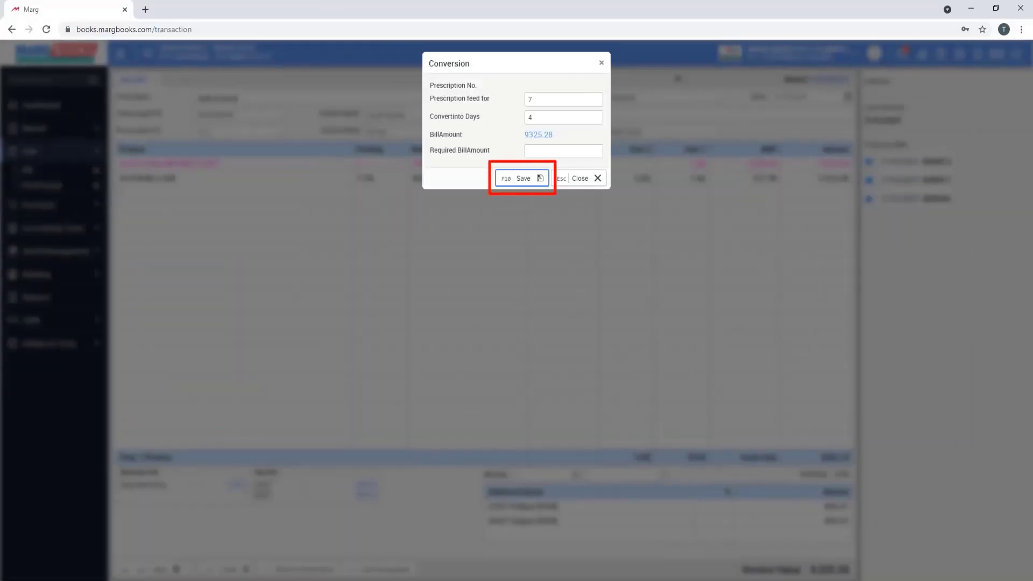
pyautogui.press('F10')
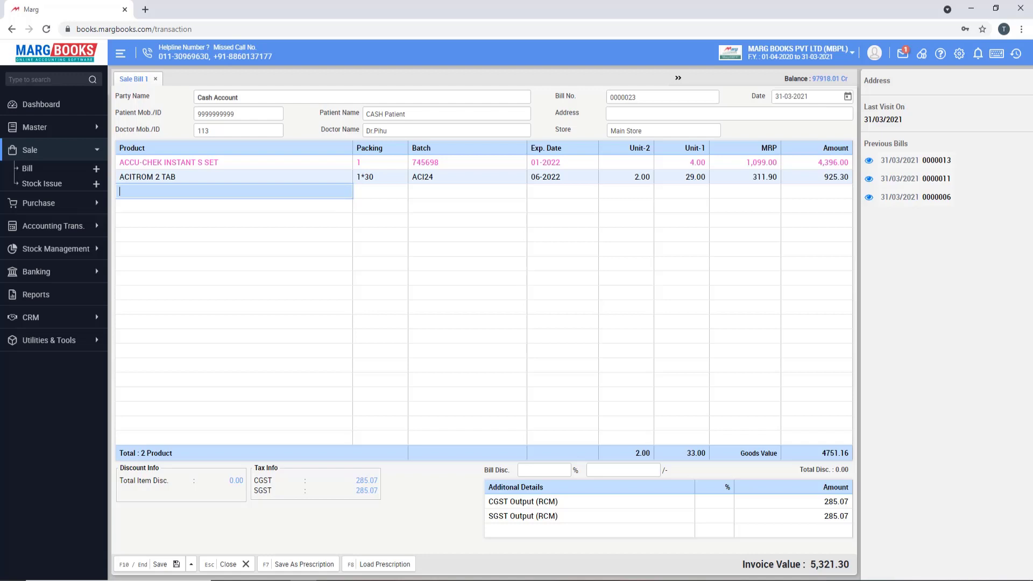
# - Rescale the bill through Conversion (F7) to a required bill amount of 4000 and save
pyautogui.press('F7')
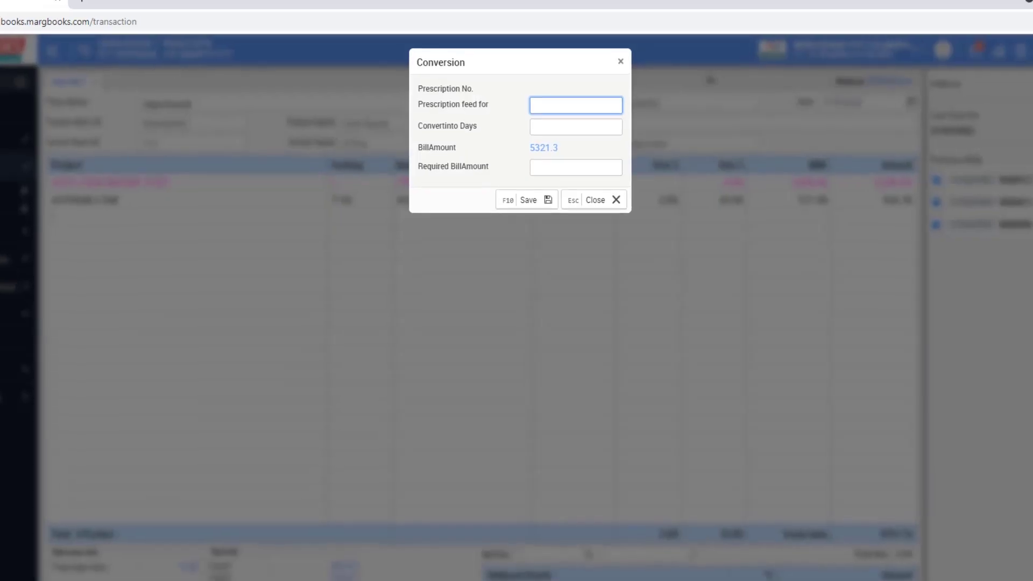
pyautogui.press('Tab')
pyautogui.press('Tab')
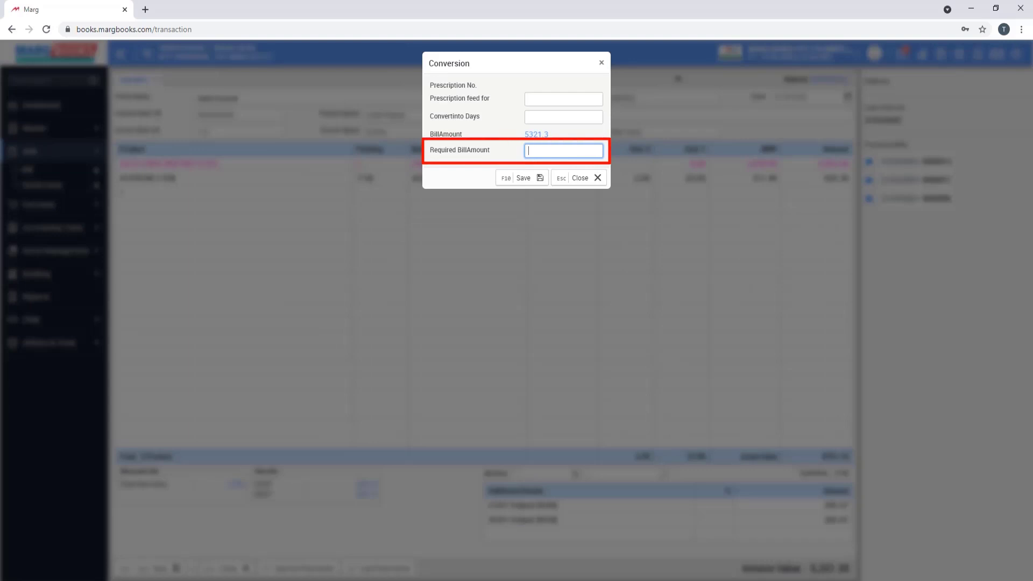
pyautogui.write('4000')
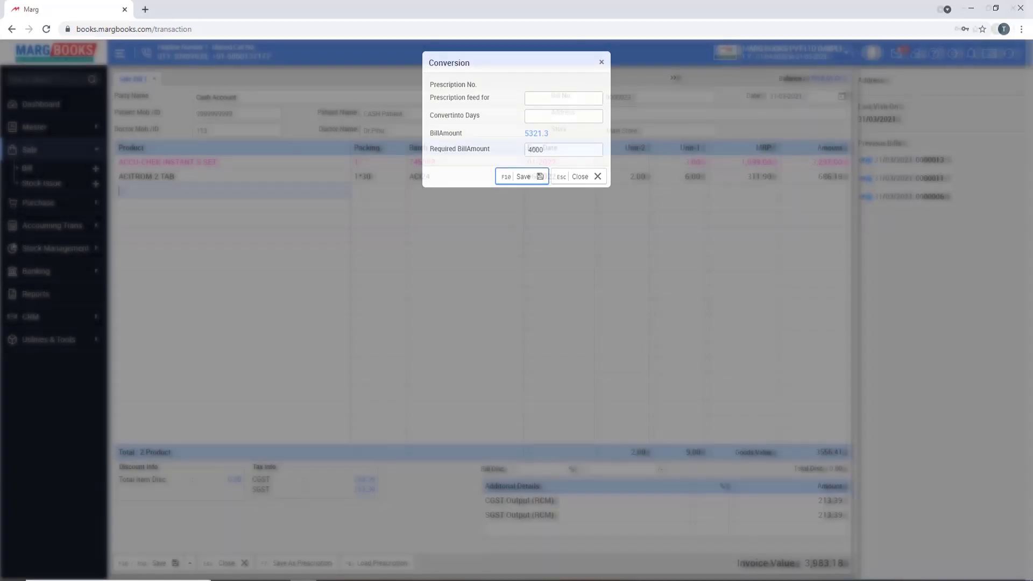
pyautogui.press('F10')
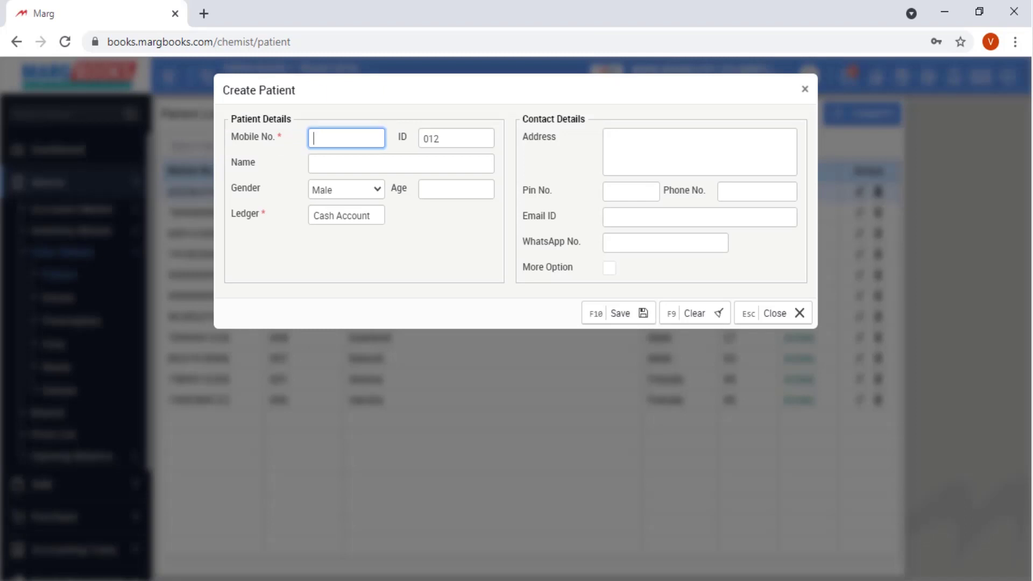
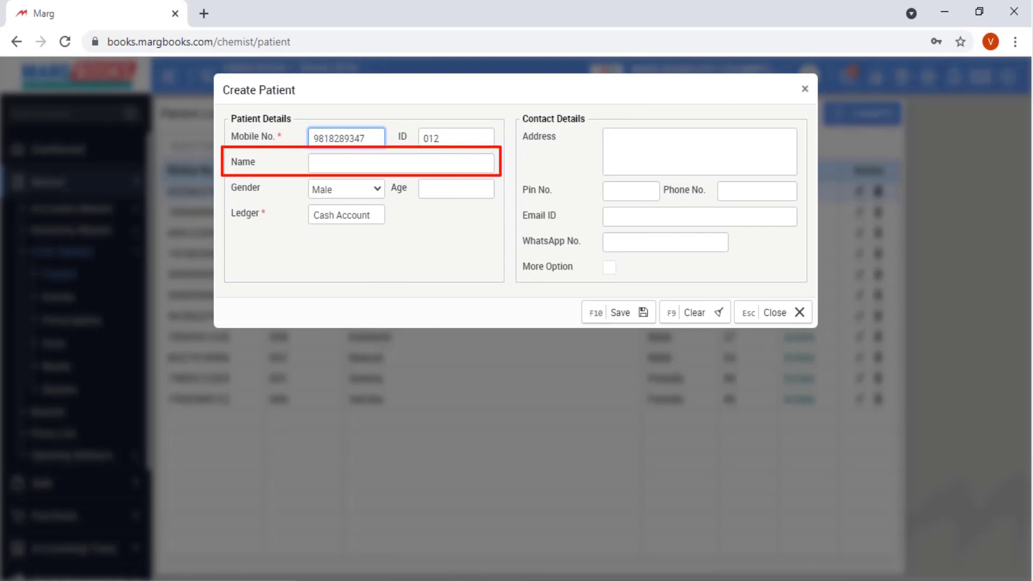
# - Enter the patient's mobile number, name and age 35, pick a ledger account, and save
pyautogui.click(401, 164)
pyautogui.write('Ravi')
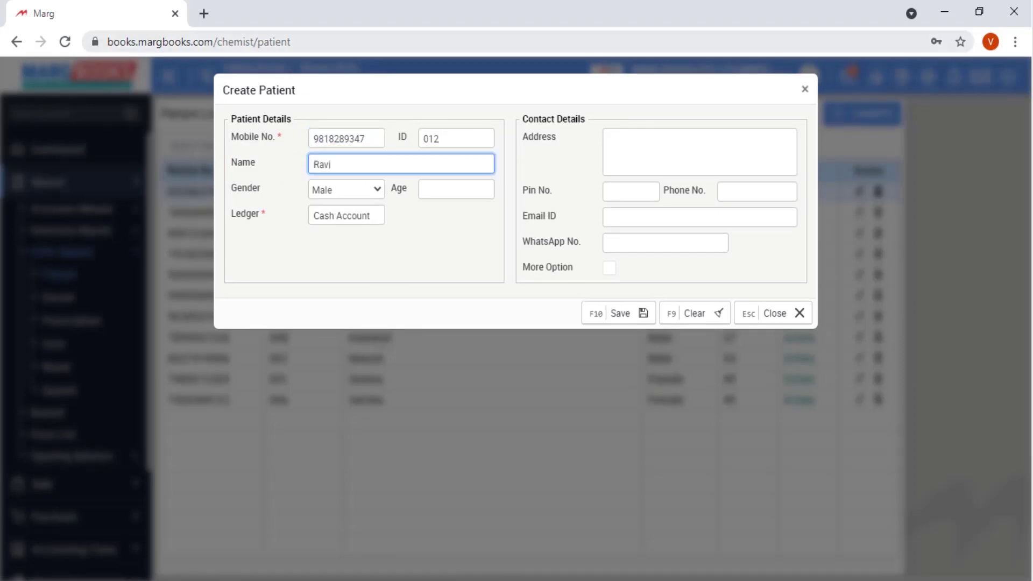
pyautogui.press('Tab')
pyautogui.press('Tab')
pyautogui.write('35')
pyautogui.press('Tab')
pyautogui.press('BackSpace')
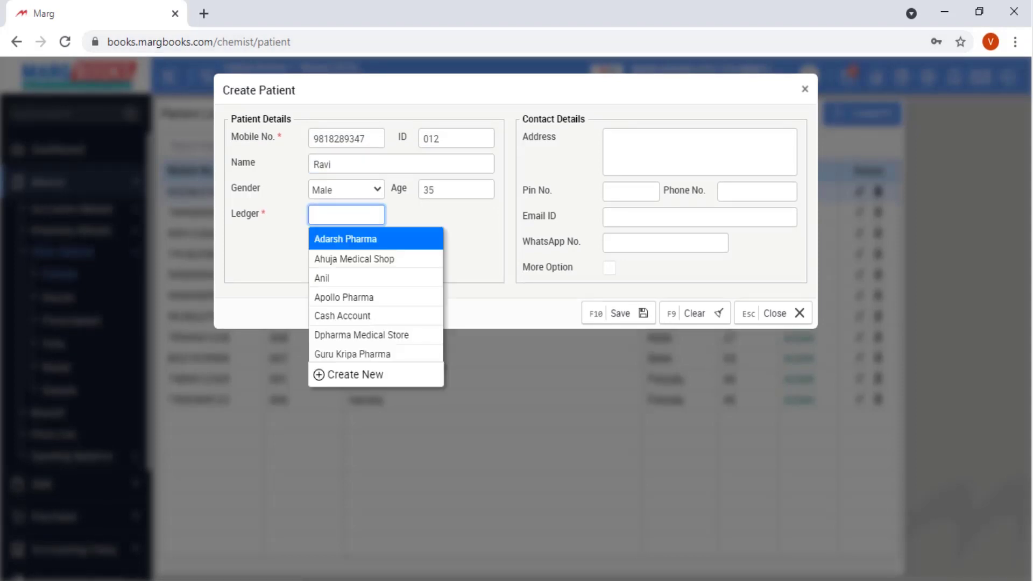
pyautogui.press('Down')
pyautogui.press('Down')
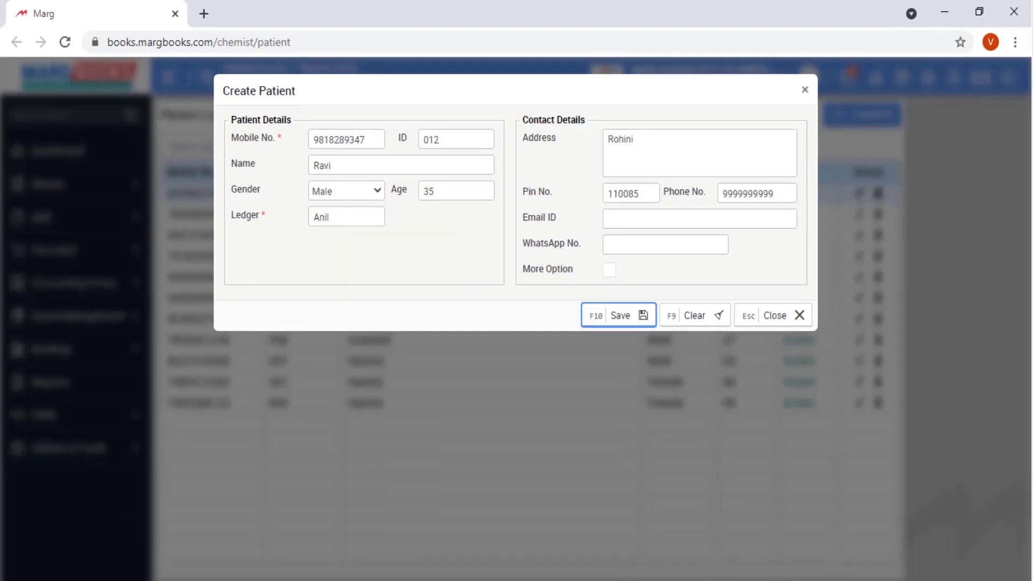
pyautogui.press('Return')
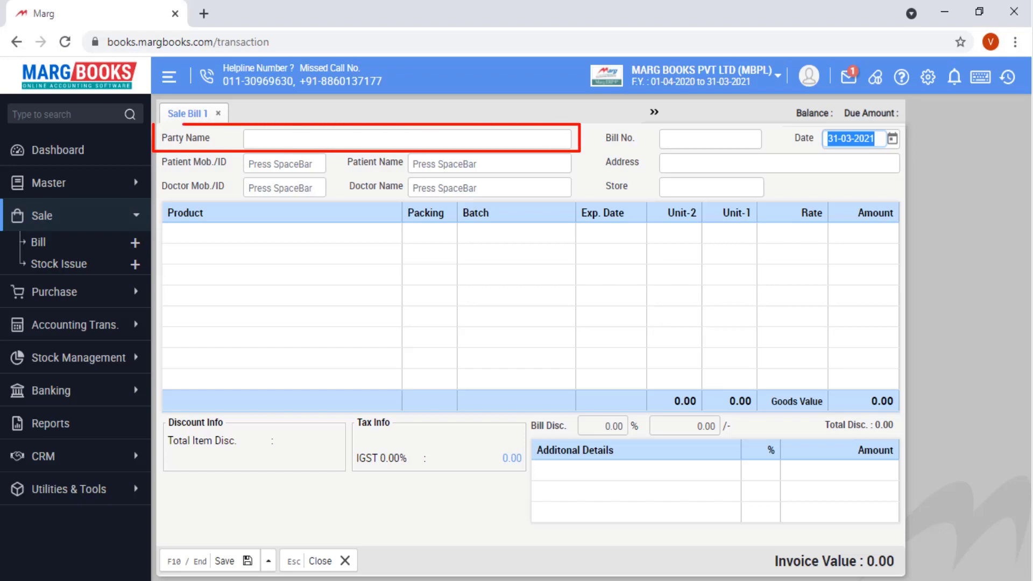
# - Select the bill's party and choose the newly created patient from the patient list
pyautogui.press('Return')
pyautogui.press('Return')
pyautogui.click(280, 163)
pyautogui.press('space')
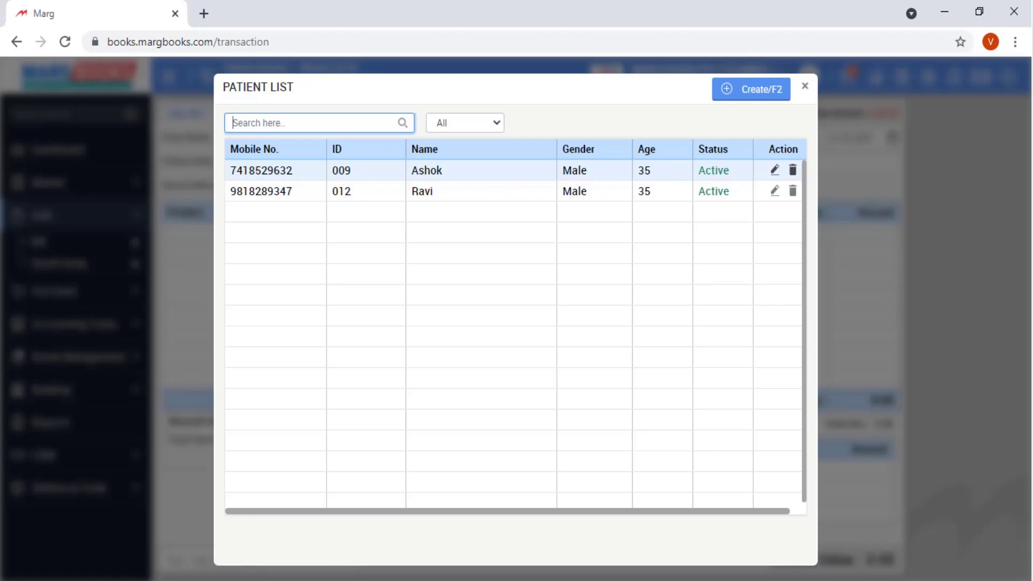
pyautogui.press('Down')
pyautogui.press('Return')
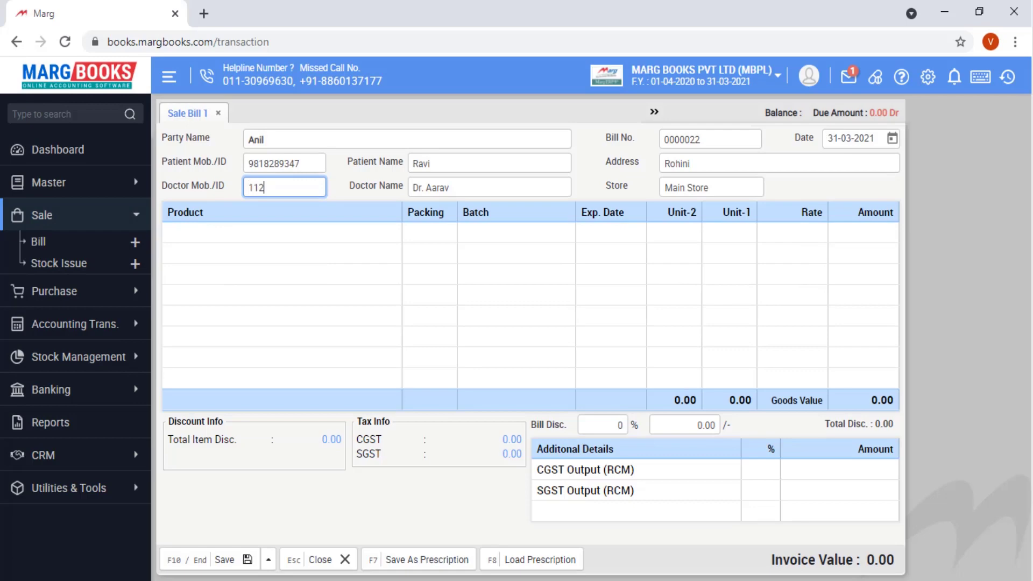
pyautogui.press('Return')
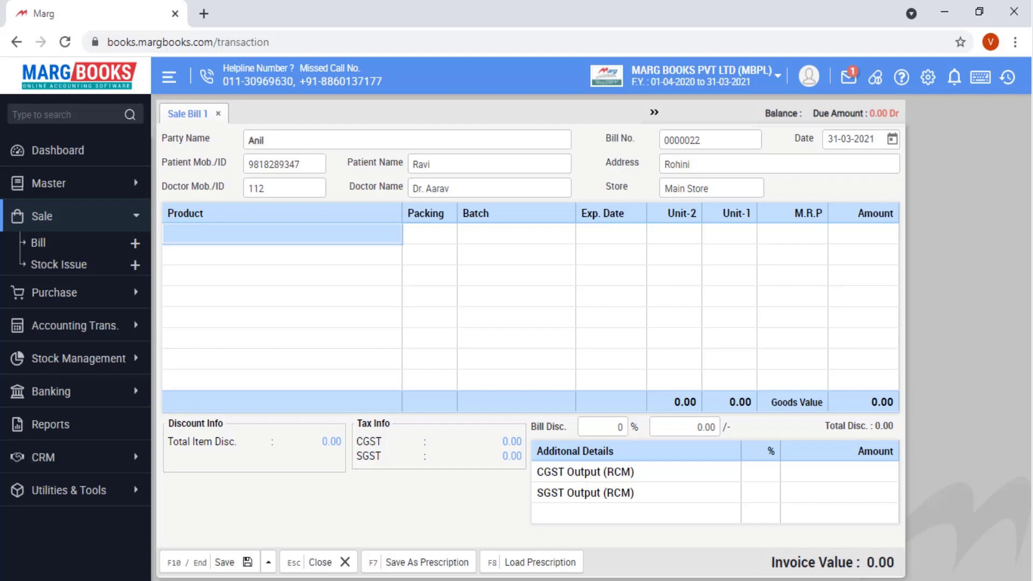
# - Add ACCUSURE DIGITAL THERMAMETER with a value of 5, then save the bill for payment settlement
pyautogui.press('Return')
pyautogui.press('Down')
pyautogui.press('Down')
pyautogui.press('Down')
pyautogui.press('Down')
pyautogui.press('Down')
pyautogui.press('Down')
pyautogui.press('Return')
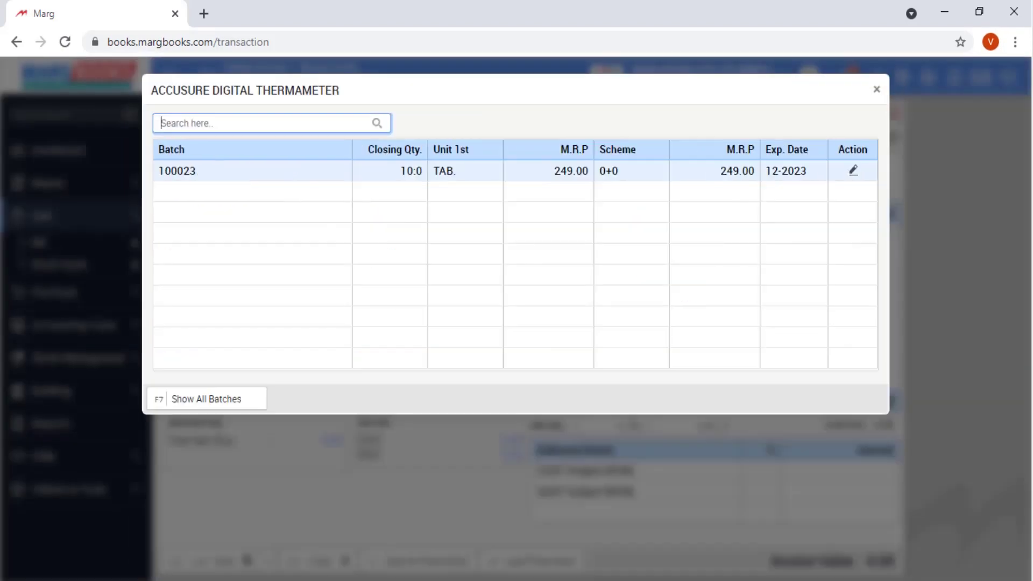
pyautogui.press('Return')
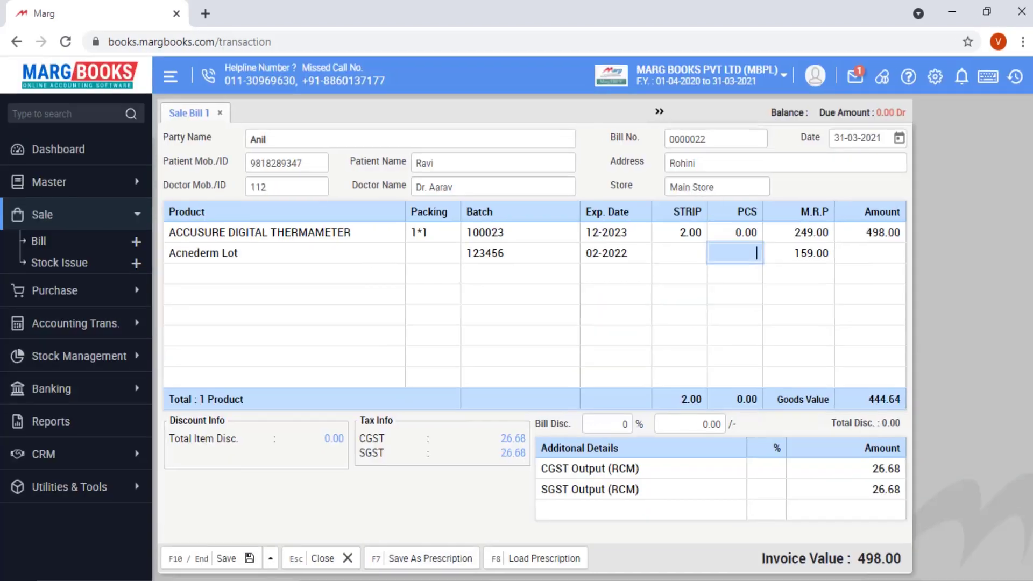
pyautogui.write('5')
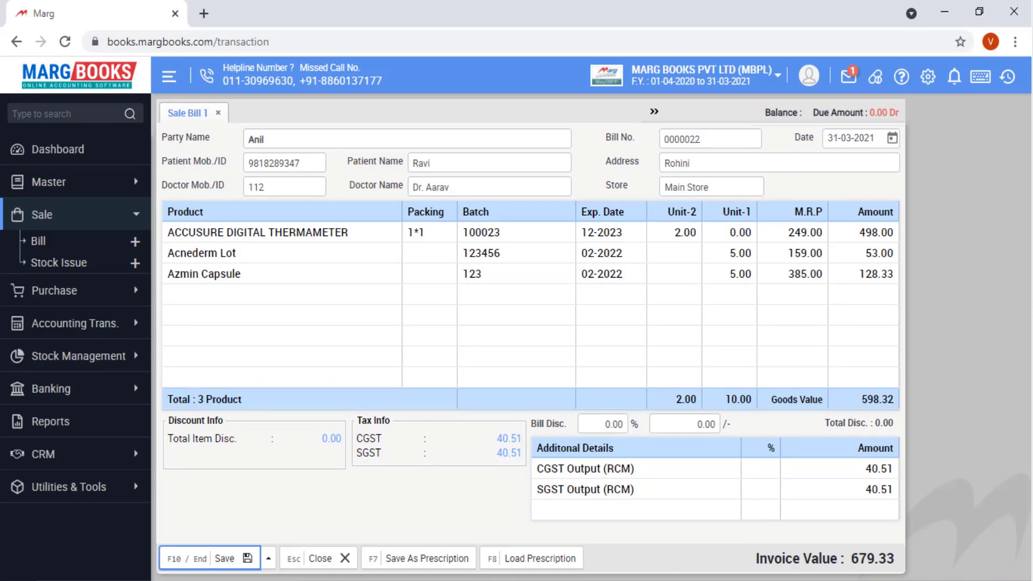
pyautogui.press('F10')
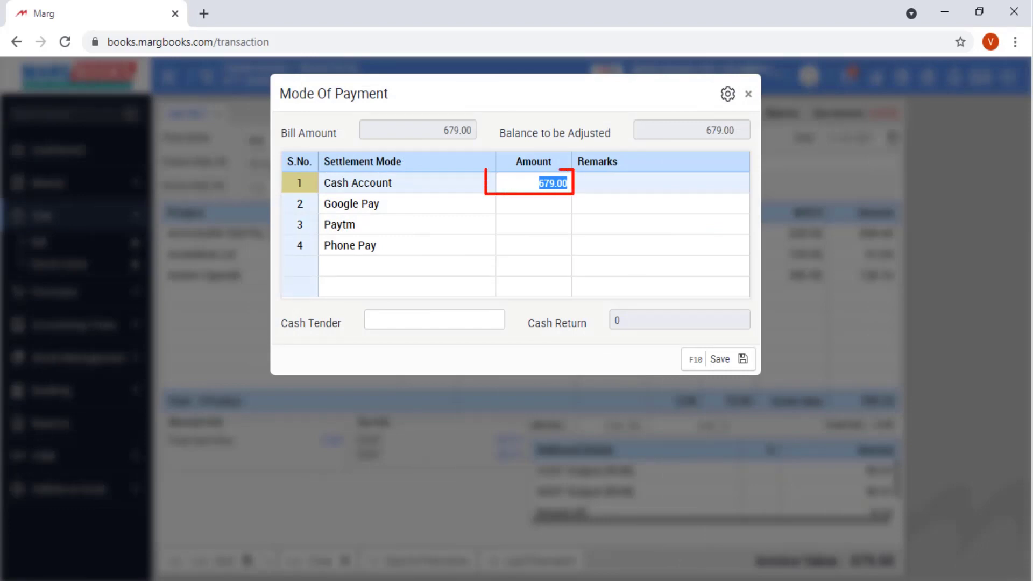
# - Save the bill with Cash Account at 0, then open earlier sale bill 0000008
pyautogui.write('0')
pyautogui.press('Return')
pyautogui.press('Return')
pyautogui.press('Return')
pyautogui.press('Return')
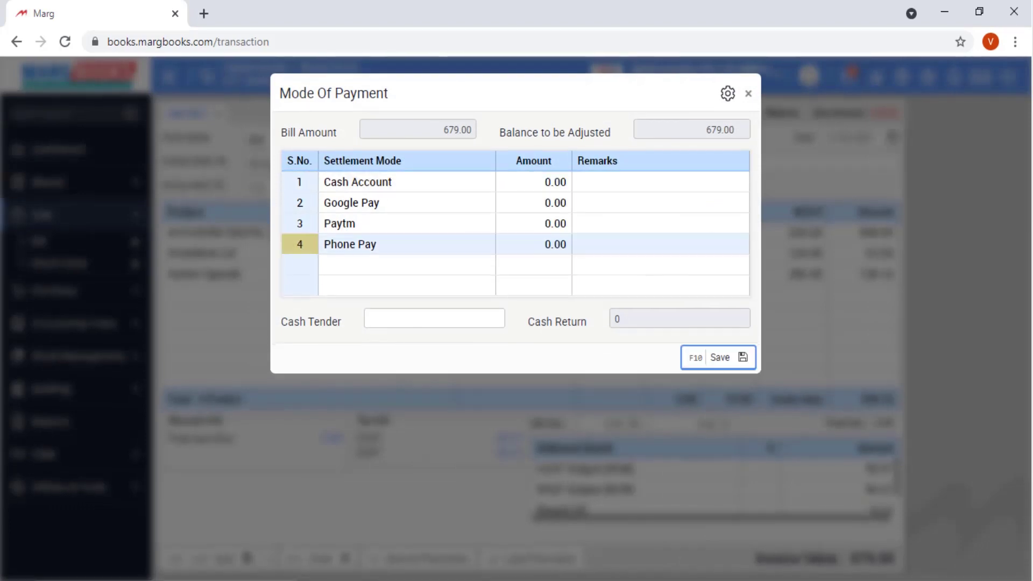
pyautogui.press('Return')
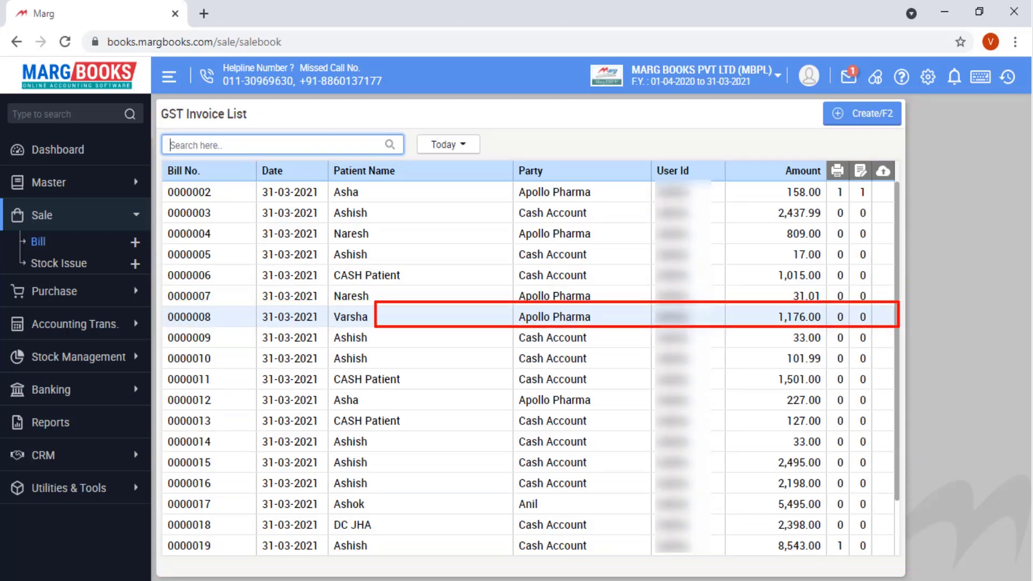
pyautogui.click(337, 317)
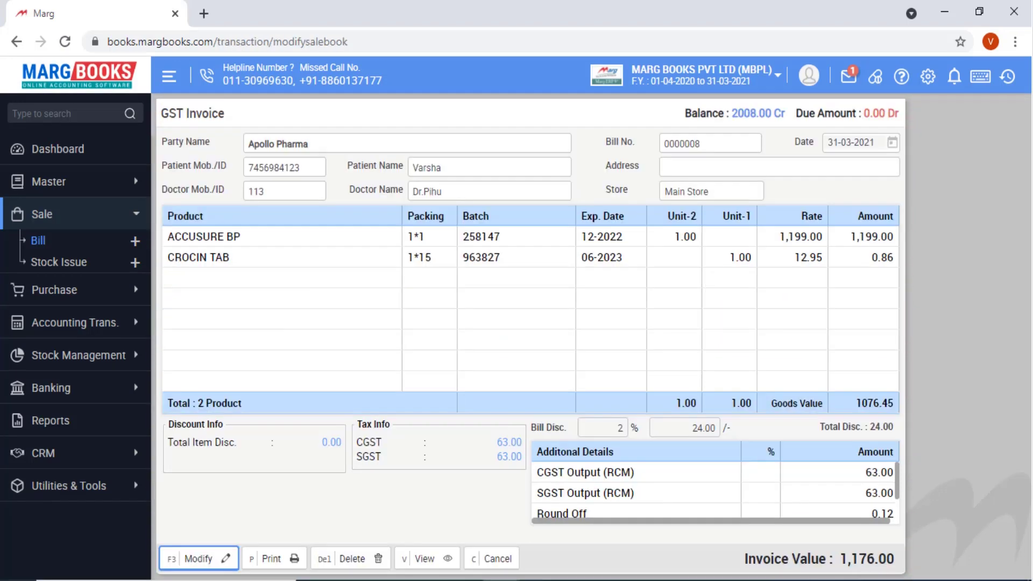